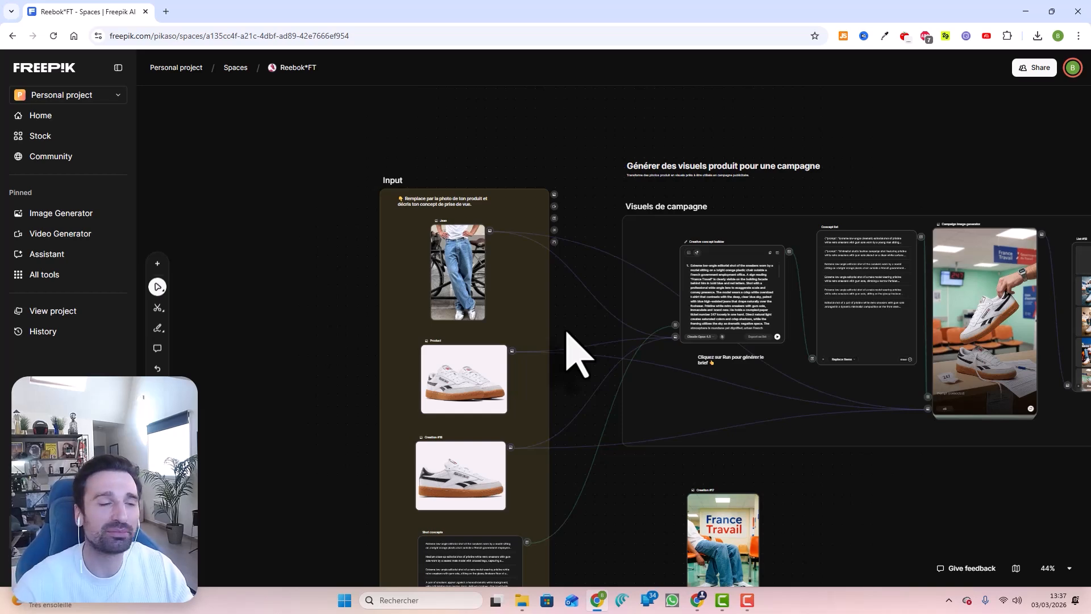
Examine the Input group and the Visuels de campagne group, including the concept builder and the generated campaign images
scroll(574, 353, "down", 4)
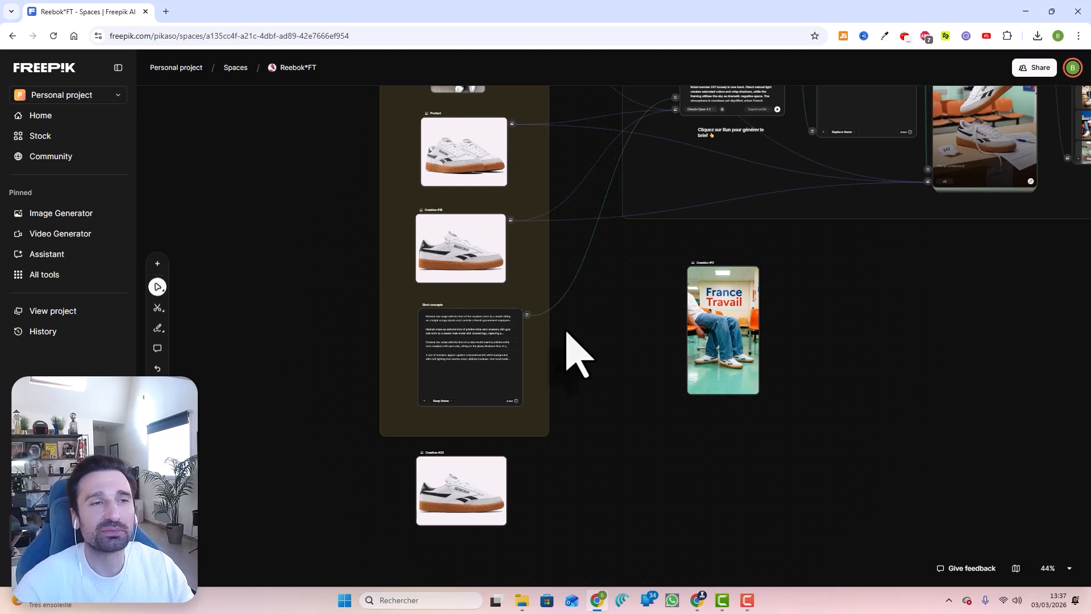
scroll(623, 336, "up", 2)
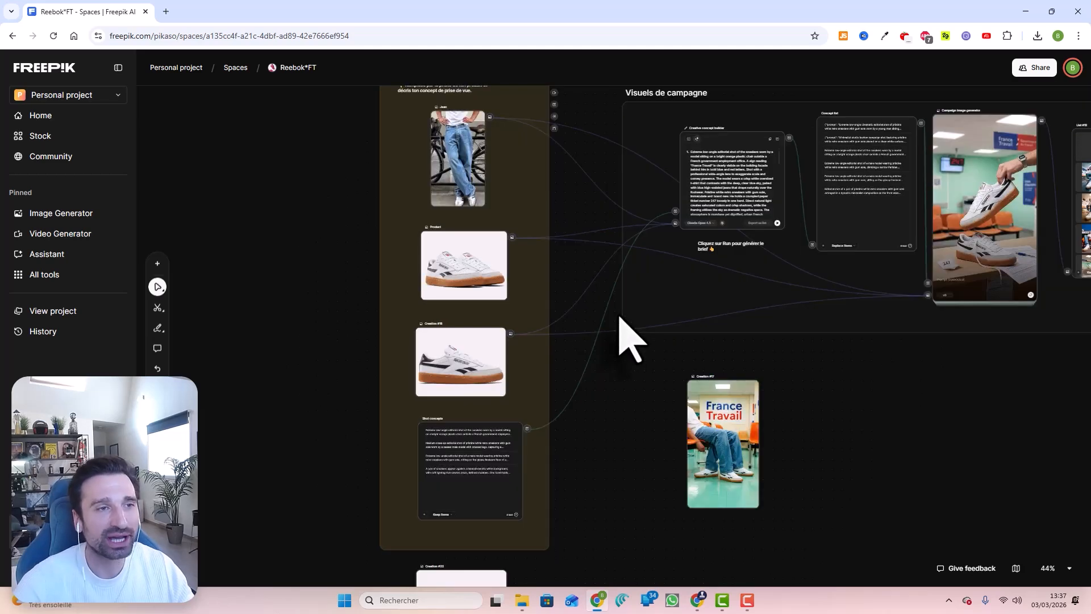
scroll(734, 147, "up", 5)
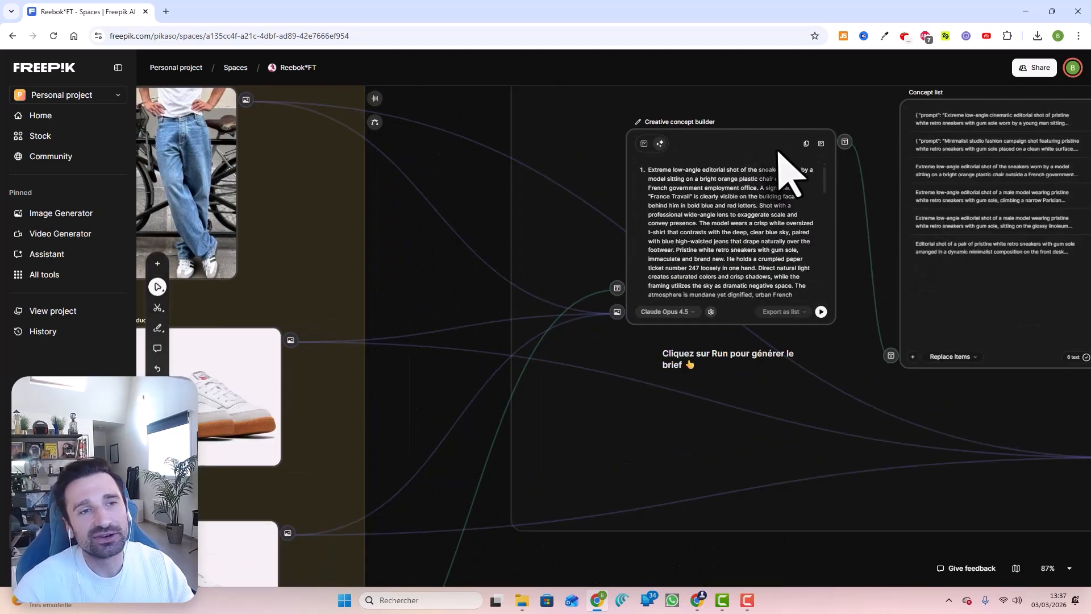
scroll(779, 195, "down", 2)
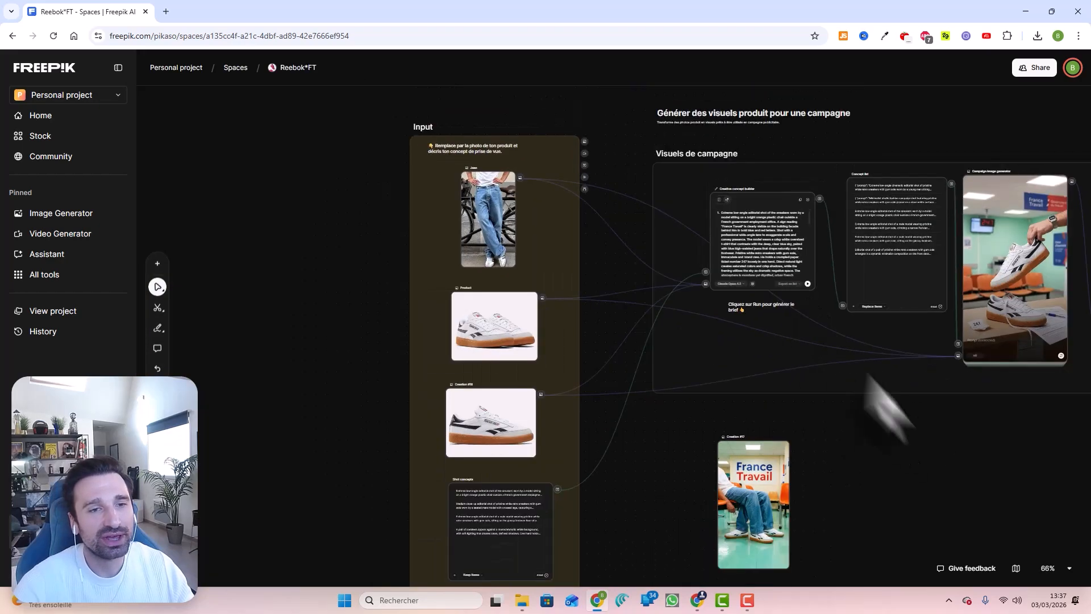
left_click_drag(986, 451, 721, 433)
scroll(924, 282, "up", 2)
scroll(923, 282, "up", 6)
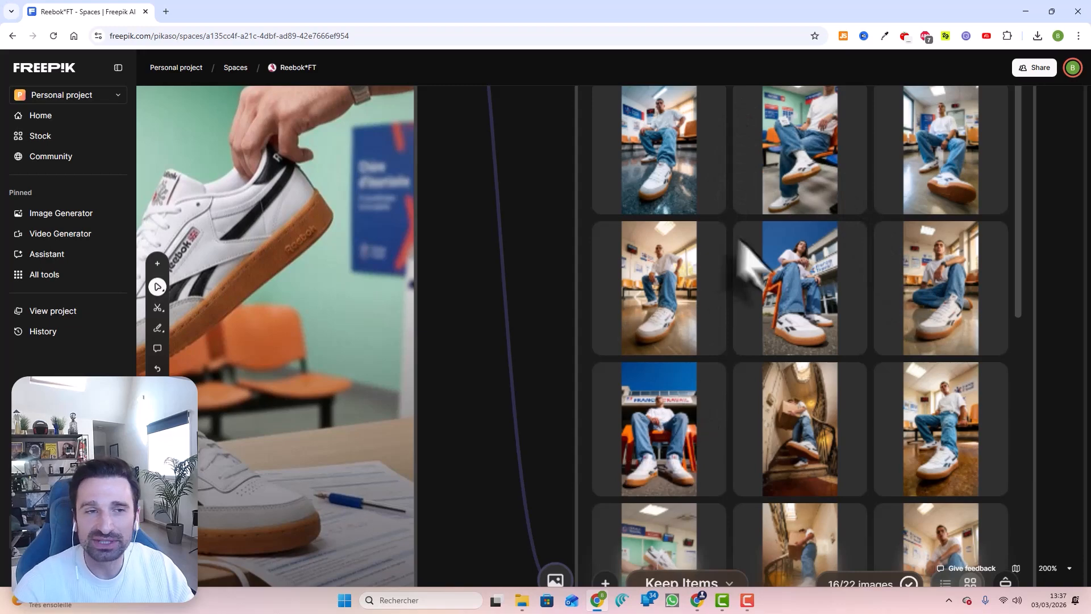
scroll(764, 267, "down", 6)
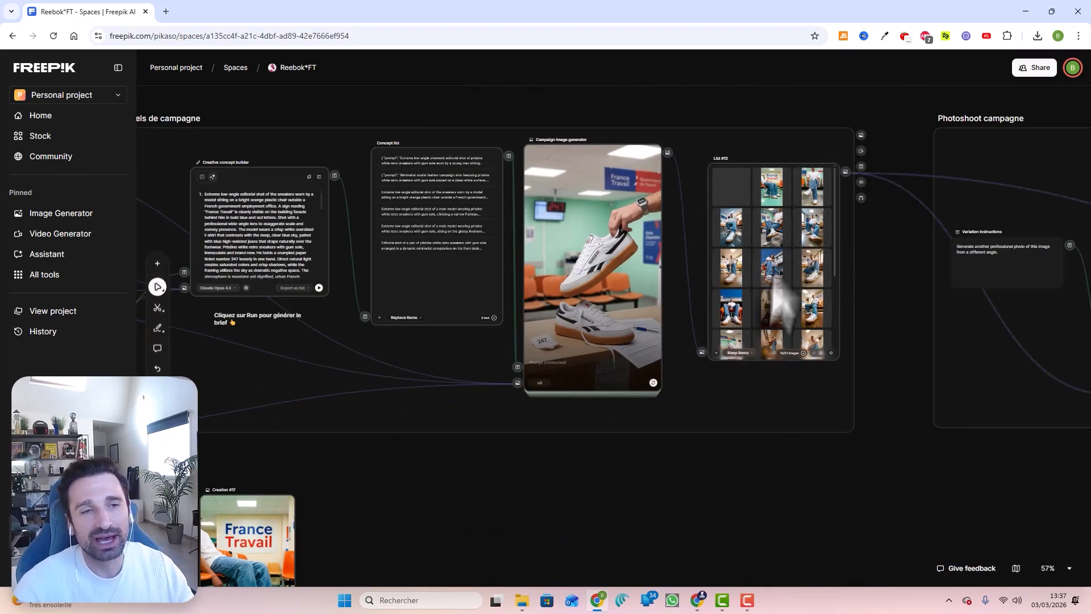
Review the Photoshoot campagne, Brand, Static and Adaptation groups, and return to the Input group at the workflow's start
left_click_drag(900, 336, 641, 322)
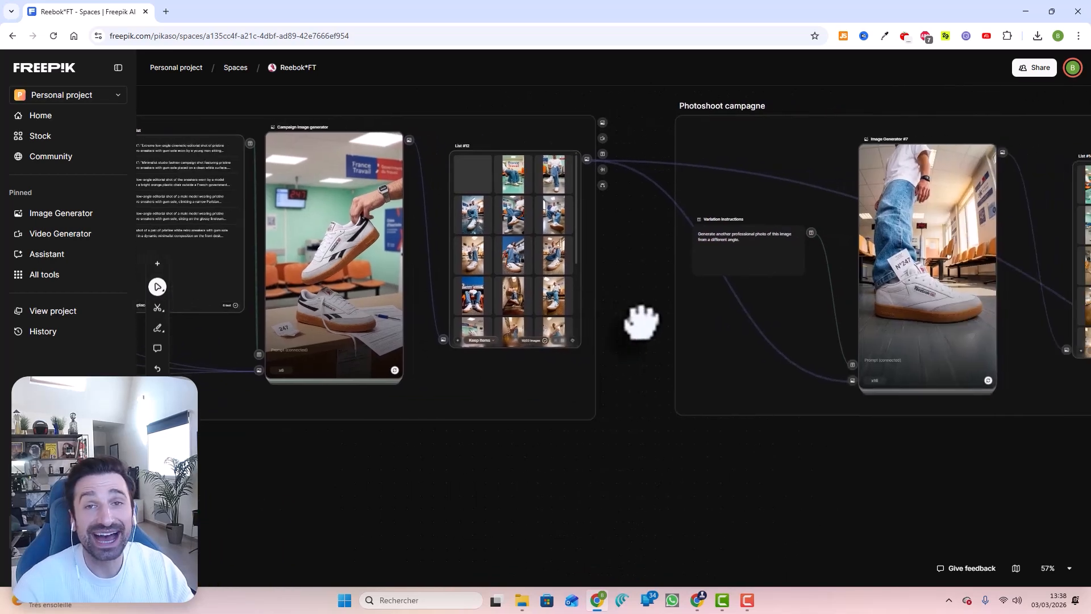
scroll(986, 463, "right", 8)
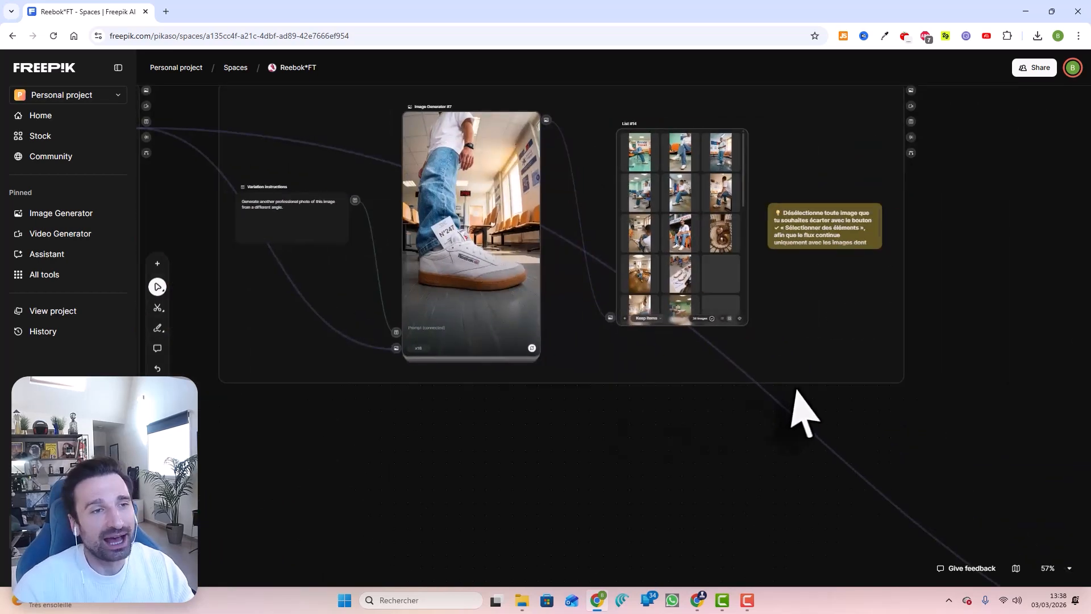
scroll(796, 398, "down", 3)
scroll(877, 438, "down", 2)
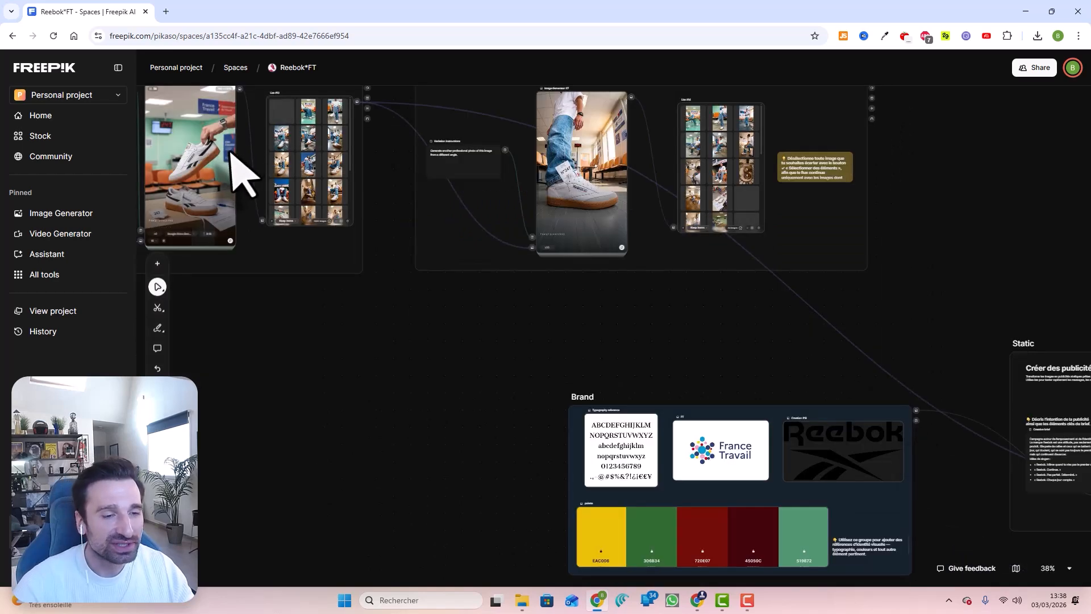
left_click_drag(875, 341, 628, 251)
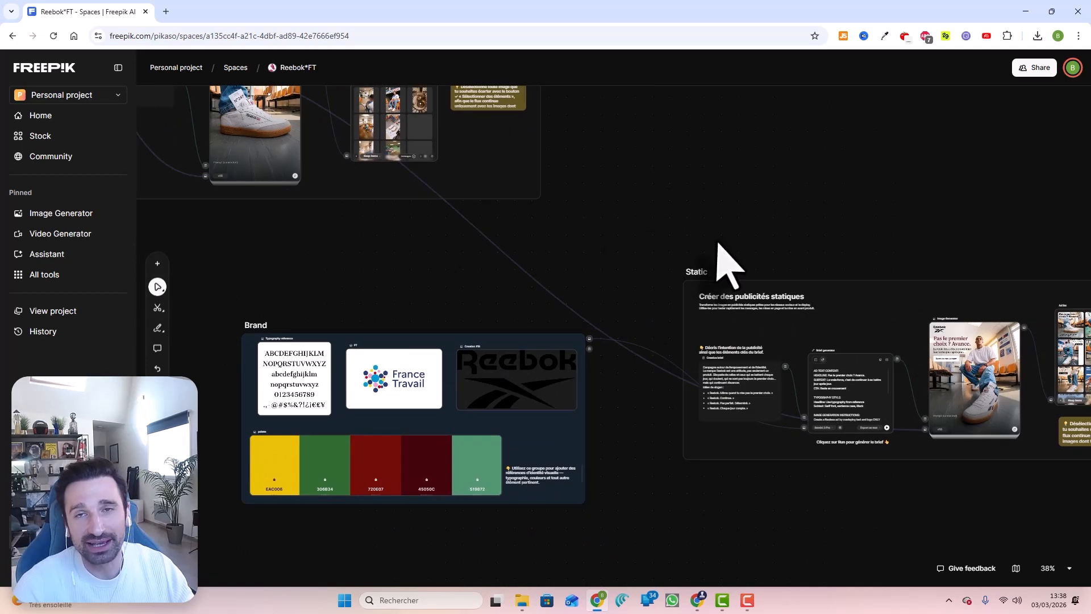
left_click_drag(930, 288, 625, 237)
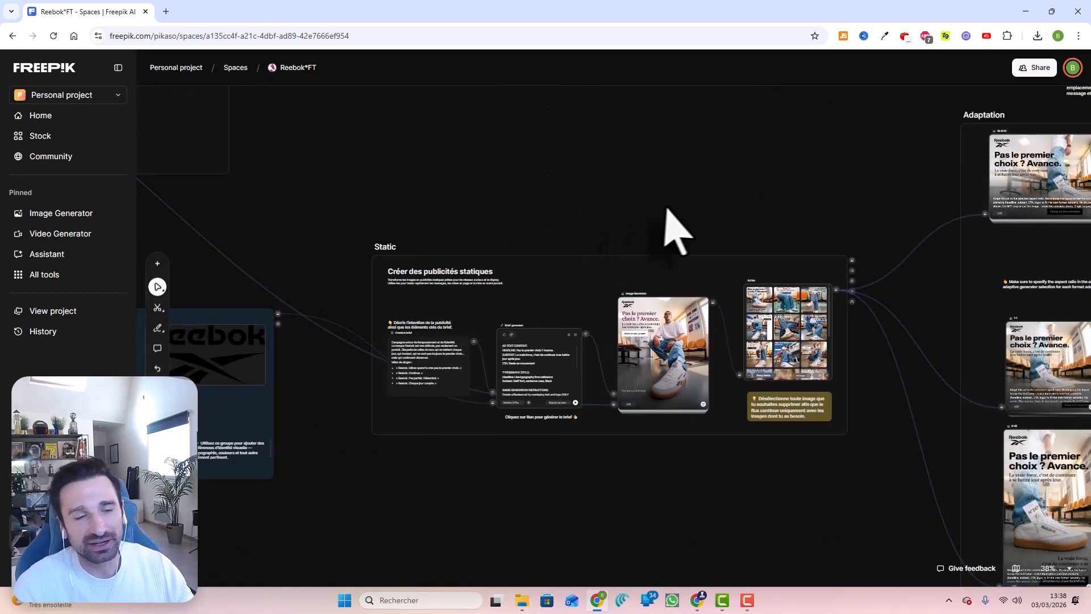
left_click_drag(784, 244, 589, 198)
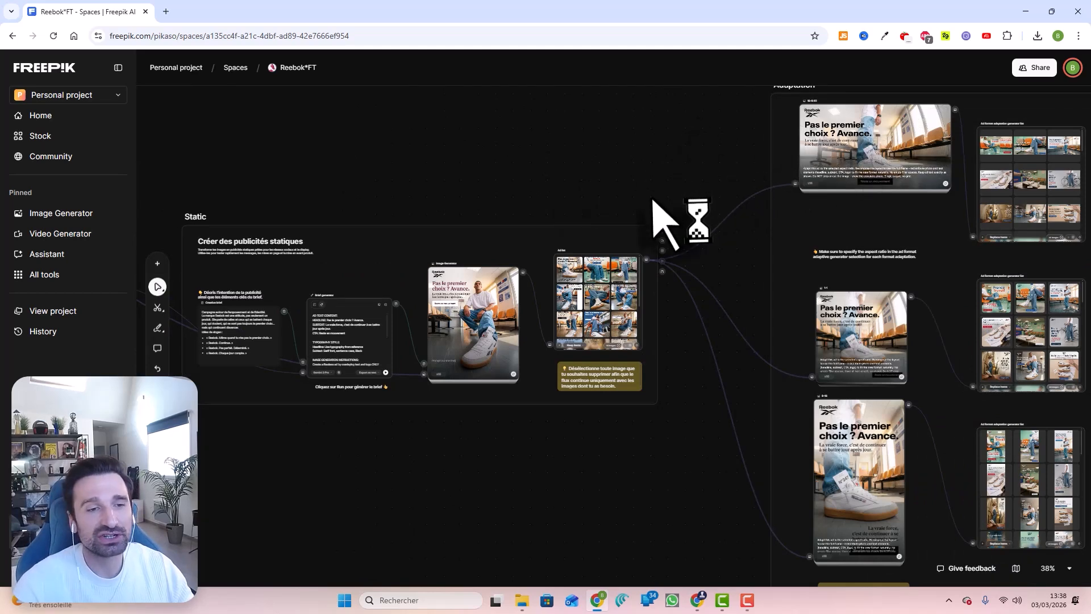
left_click_drag(878, 289, 880, 271)
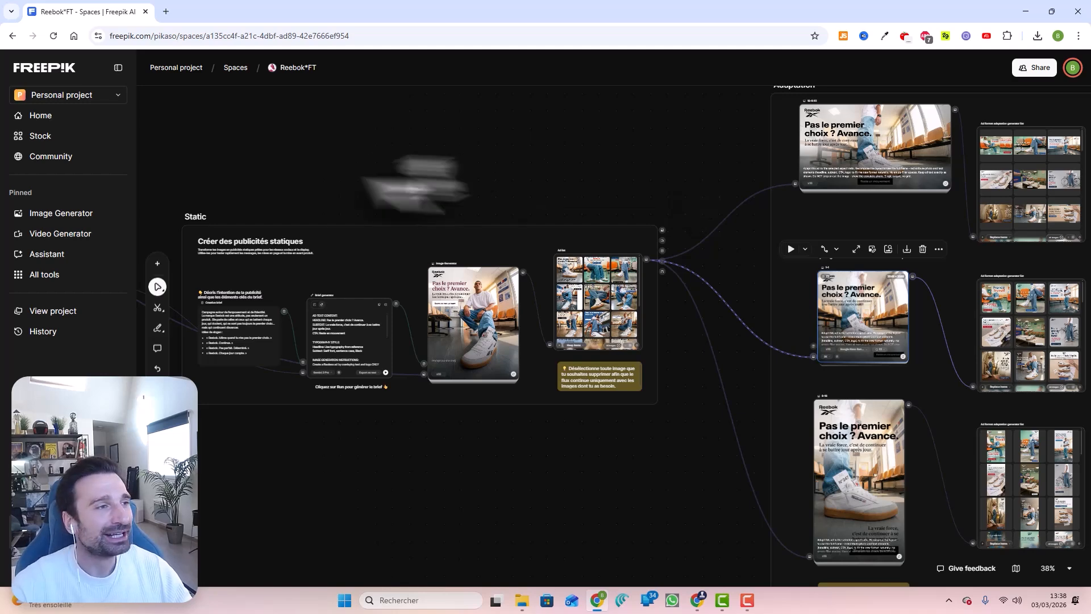
left_click_drag(312, 177, 578, 175)
left_click_drag(332, 196, 706, 170)
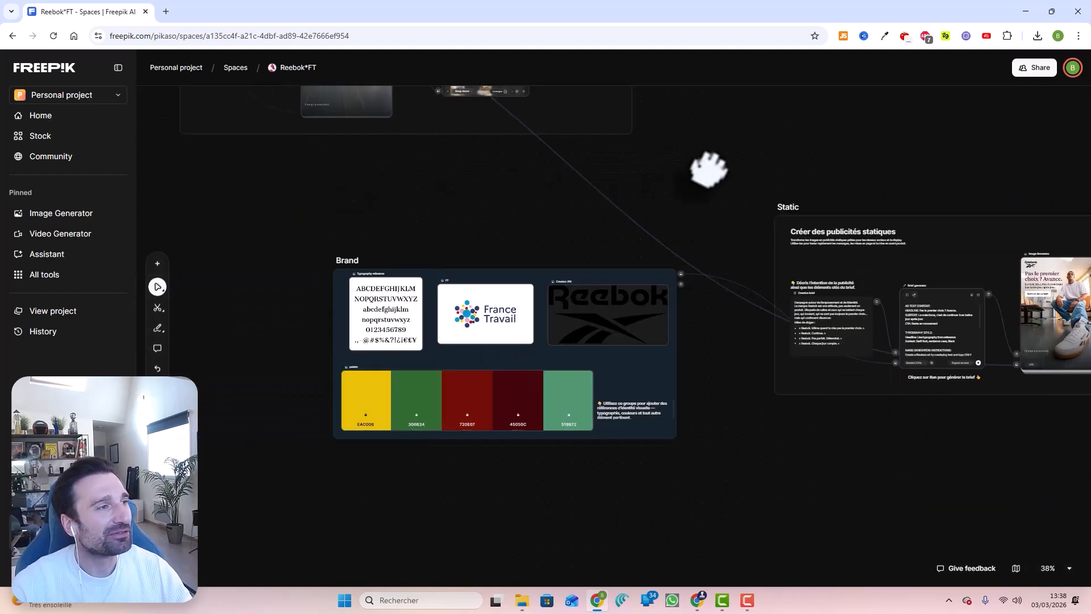
left_click_drag(358, 202, 762, 412)
left_click_drag(397, 419, 726, 385)
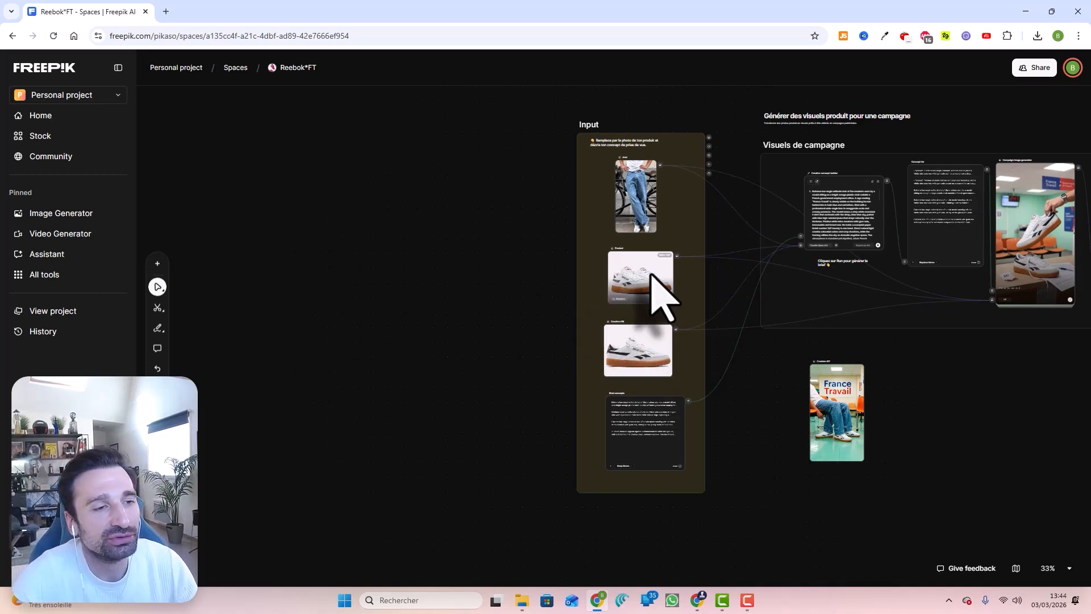
scroll(637, 212, "up", 3)
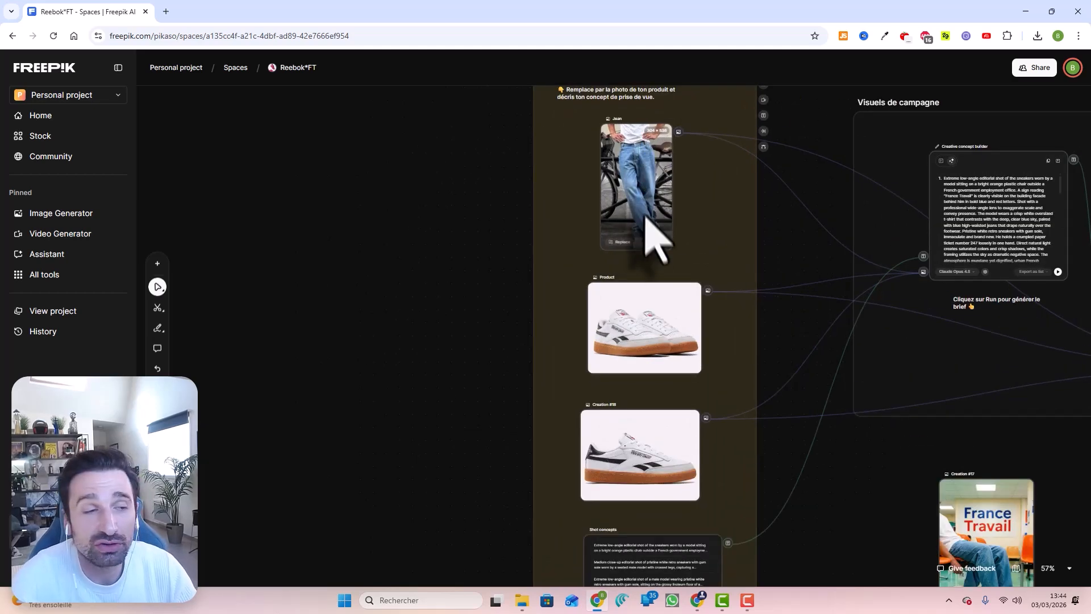
scroll(658, 244, "down", 2)
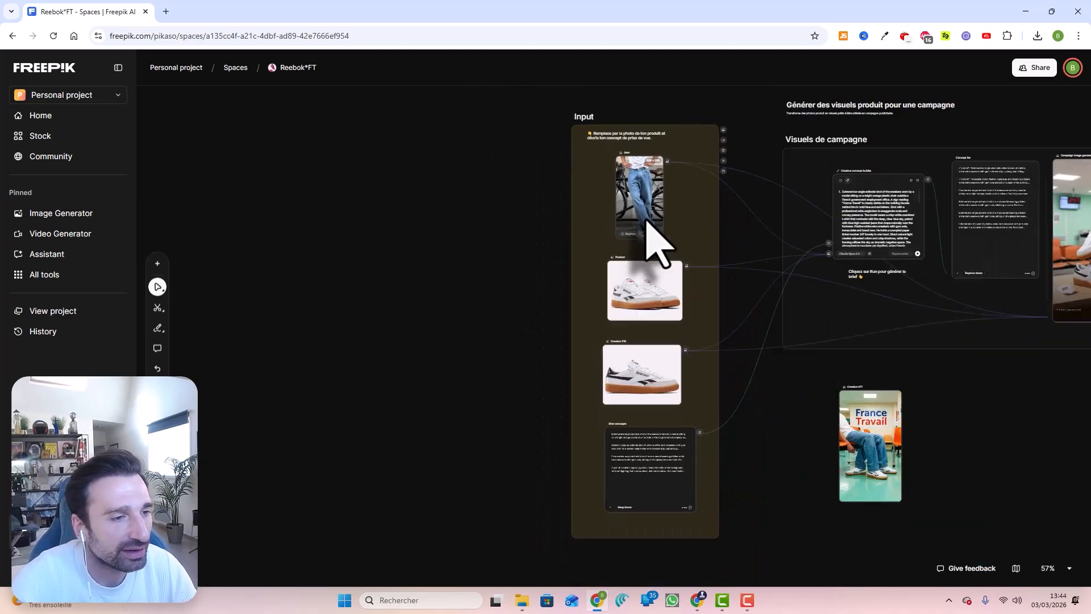
double_click(451, 287)
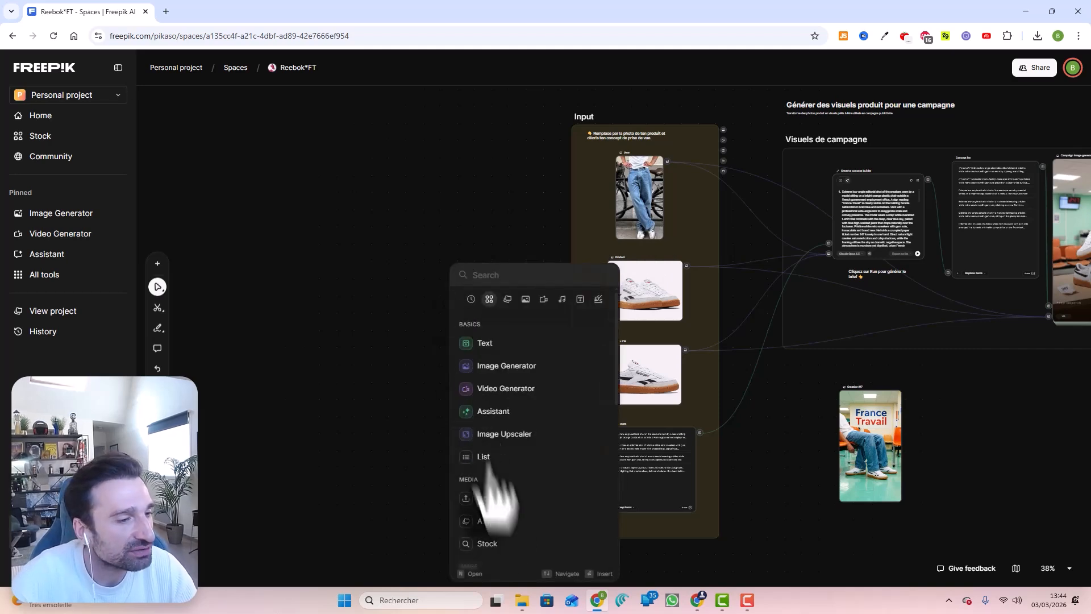
left_click(496, 500)
left_click(390, 216)
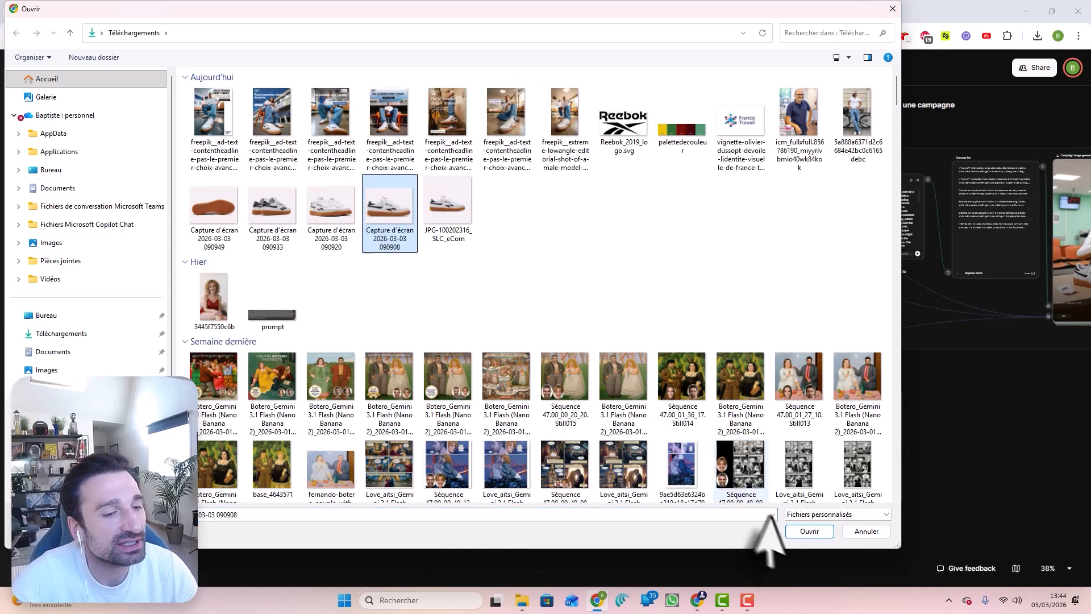
left_click(809, 531)
left_click_drag(501, 293, 499, 323)
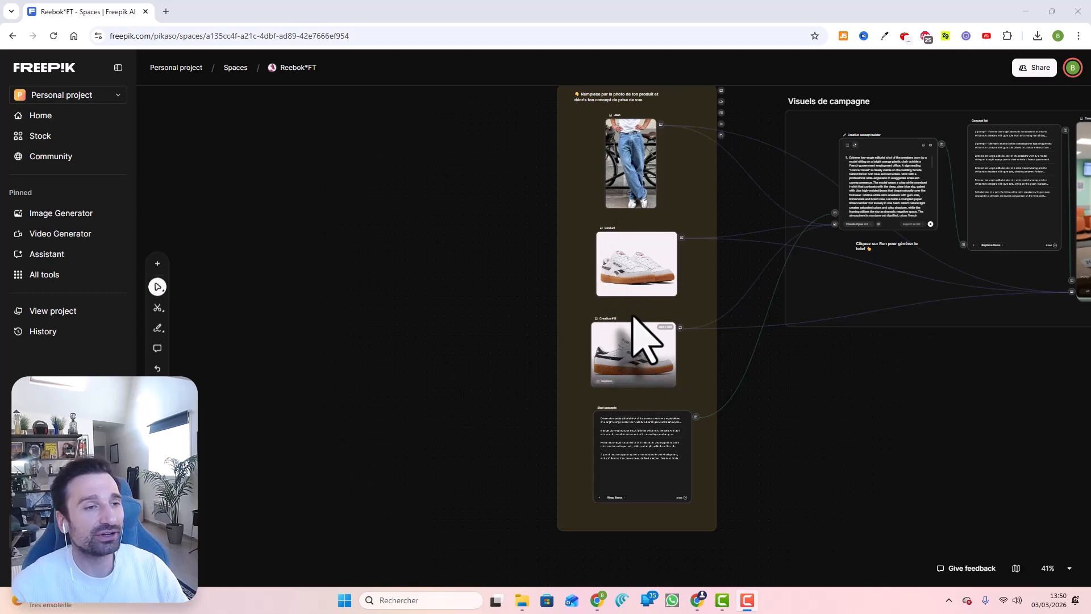
Add an Assistant node on the empty canvas beside the Input group, below the Visuels de campagne group
scroll(625, 461, "up", 8)
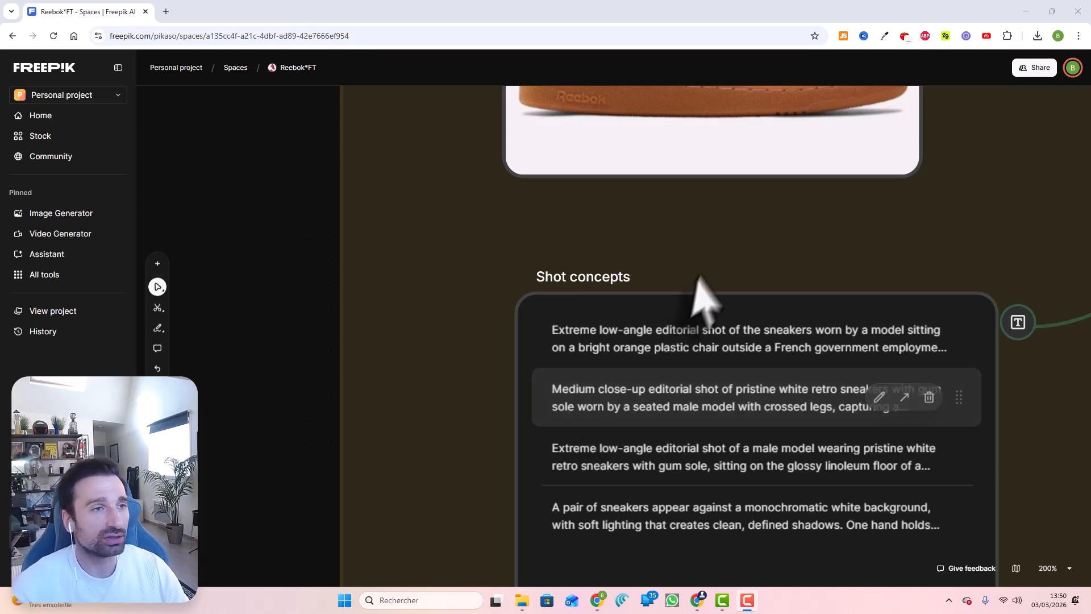
scroll(694, 304, "up", 4)
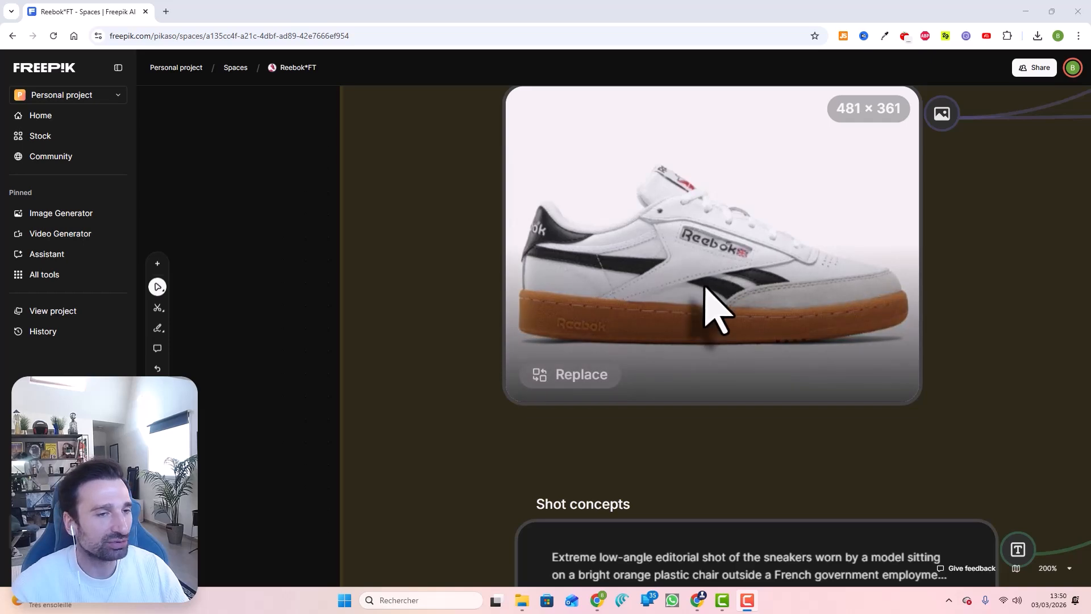
scroll(714, 312, "down", 10)
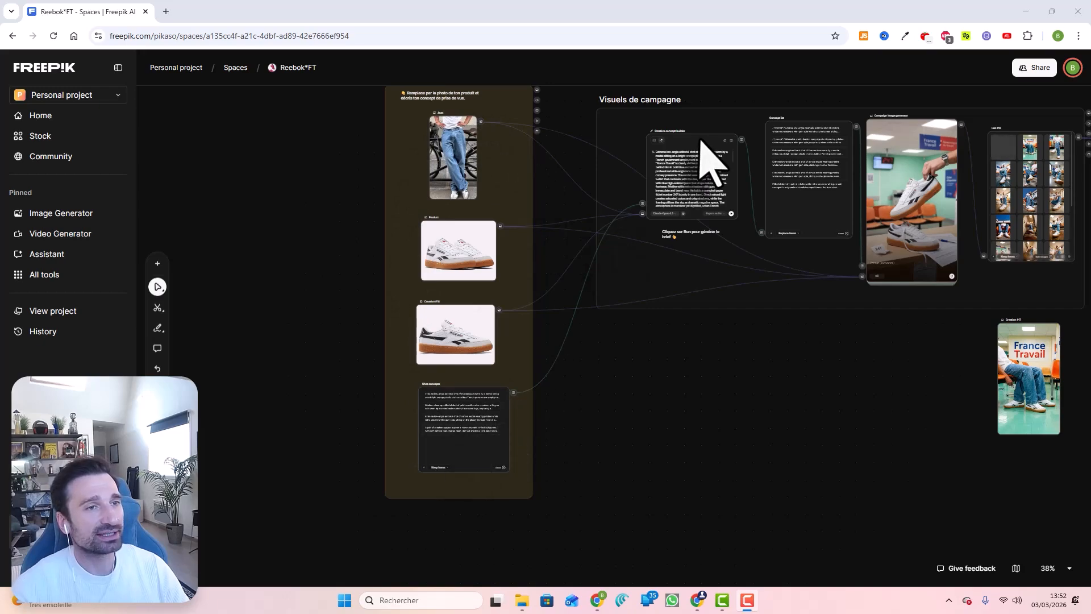
scroll(707, 165, "up", 10)
scroll(665, 228, "down", 4)
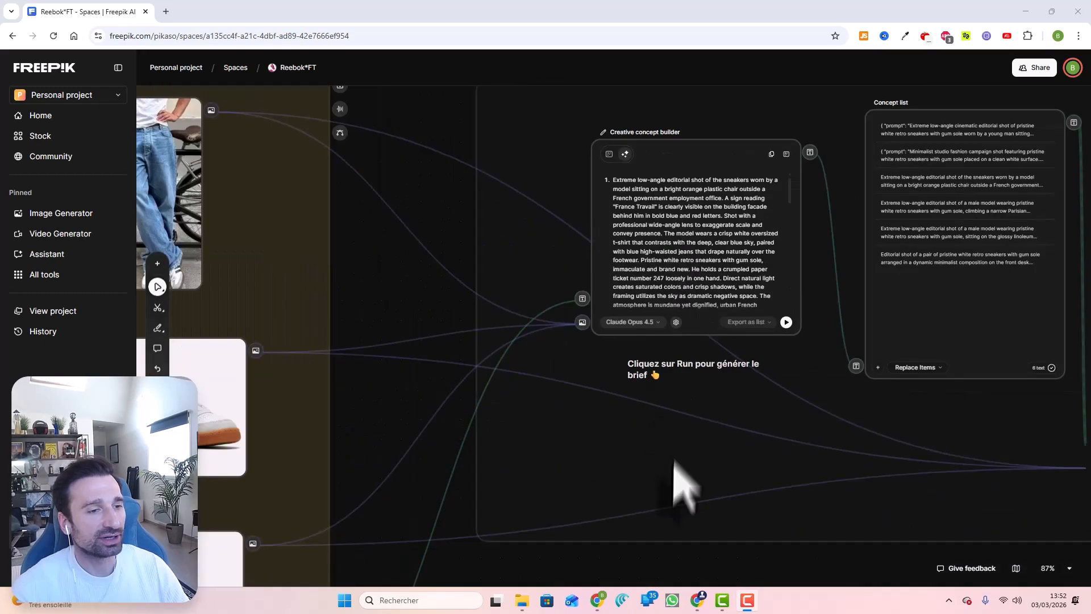
left_click_drag(671, 566, 733, 238)
double_click(637, 296)
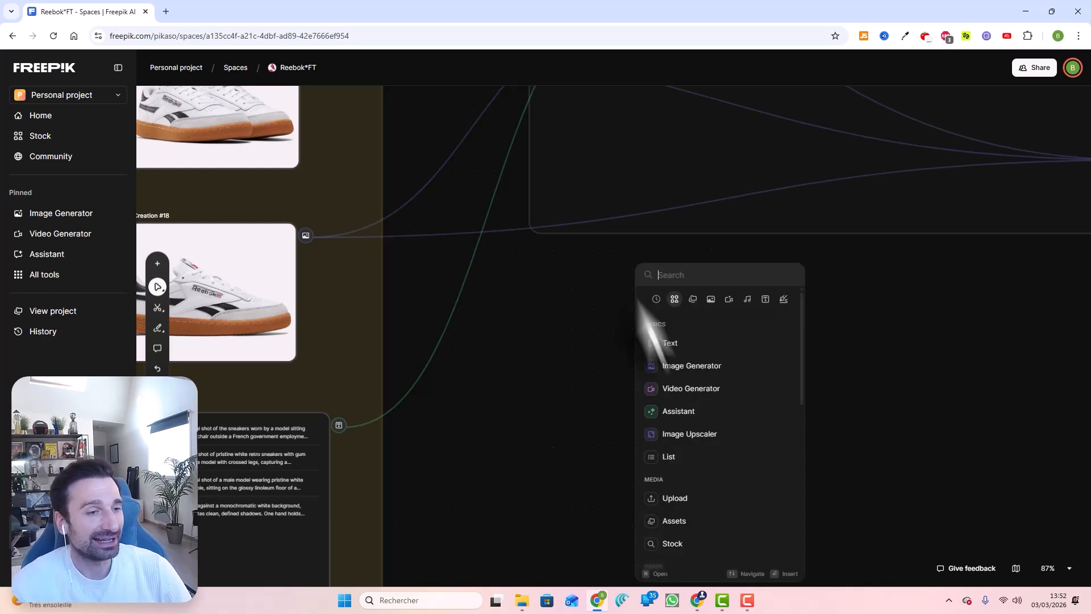
left_click(682, 412)
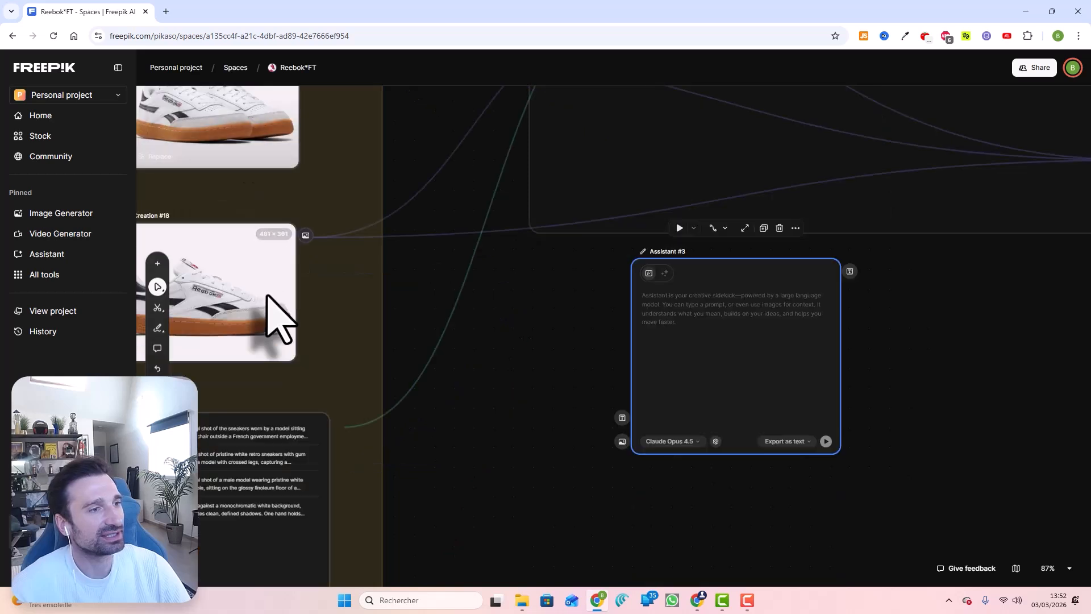
left_click_drag(744, 283, 733, 316)
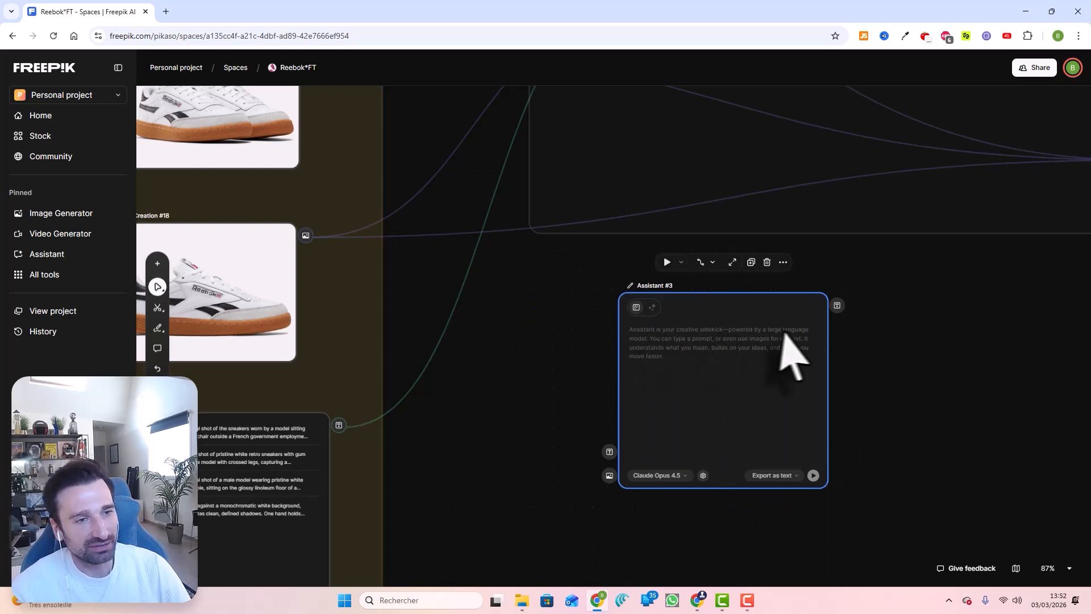
Reposition the Assistant node and connect the Shot concepts list and the Creation #18 image to its text and image inputs
left_click(684, 475)
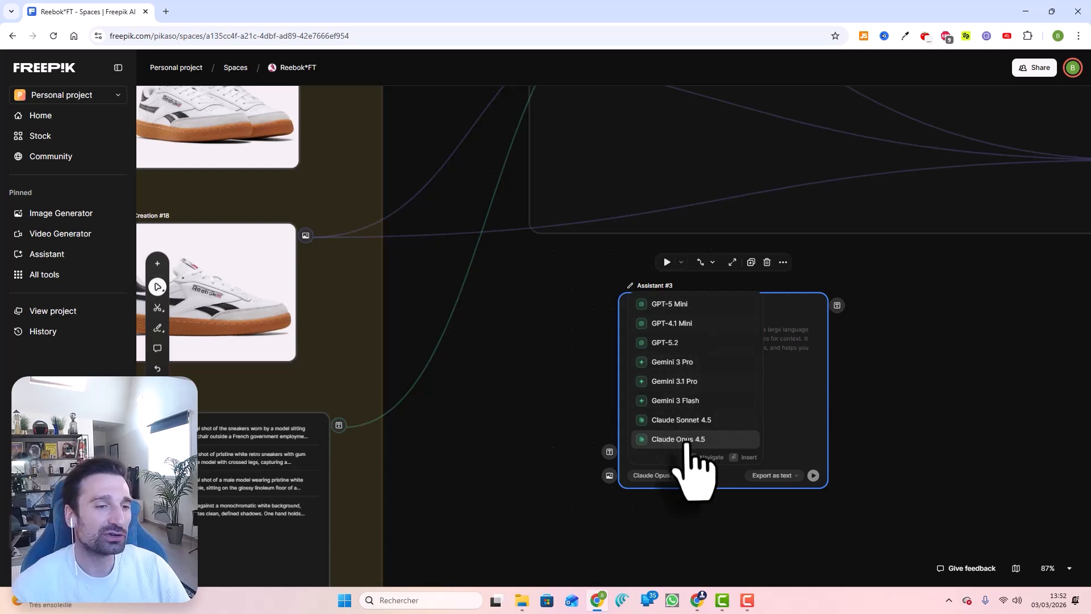
left_click(874, 428)
left_click_drag(729, 316, 690, 283)
left_click_drag(339, 425, 571, 419)
left_click_drag(306, 236, 572, 442)
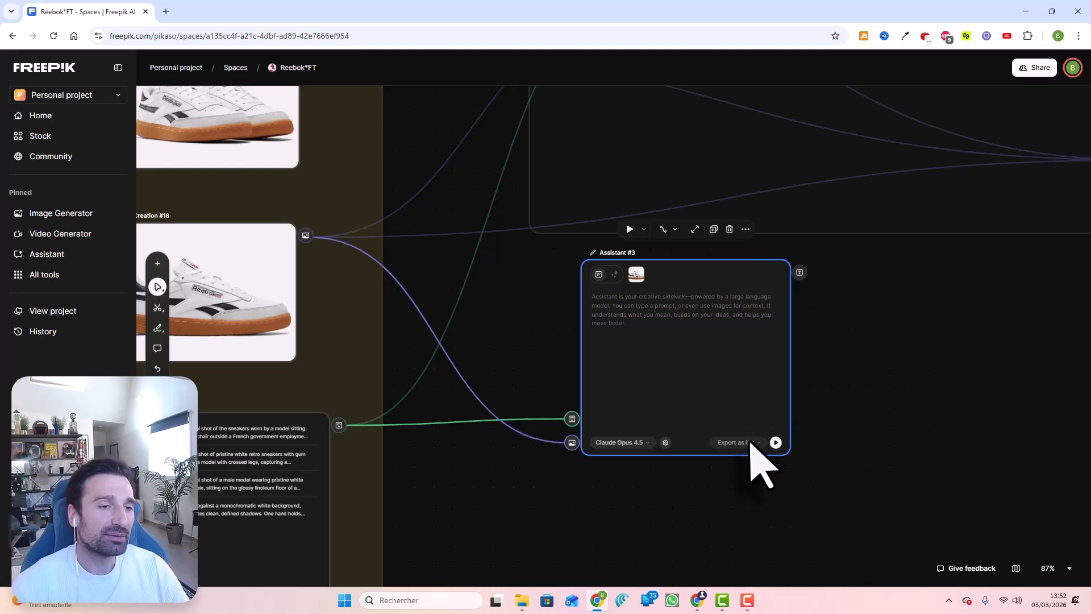
left_click(796, 482)
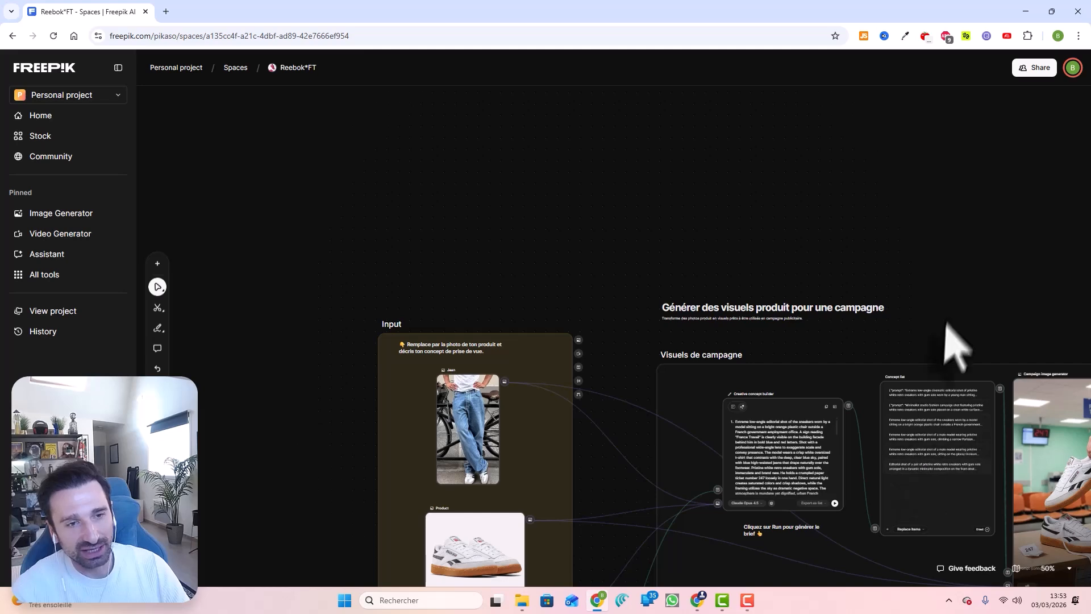
Run the Assistant node to generate a list of shot prompts, and shift the node slightly on the canvas
scroll(876, 195, "down", 5)
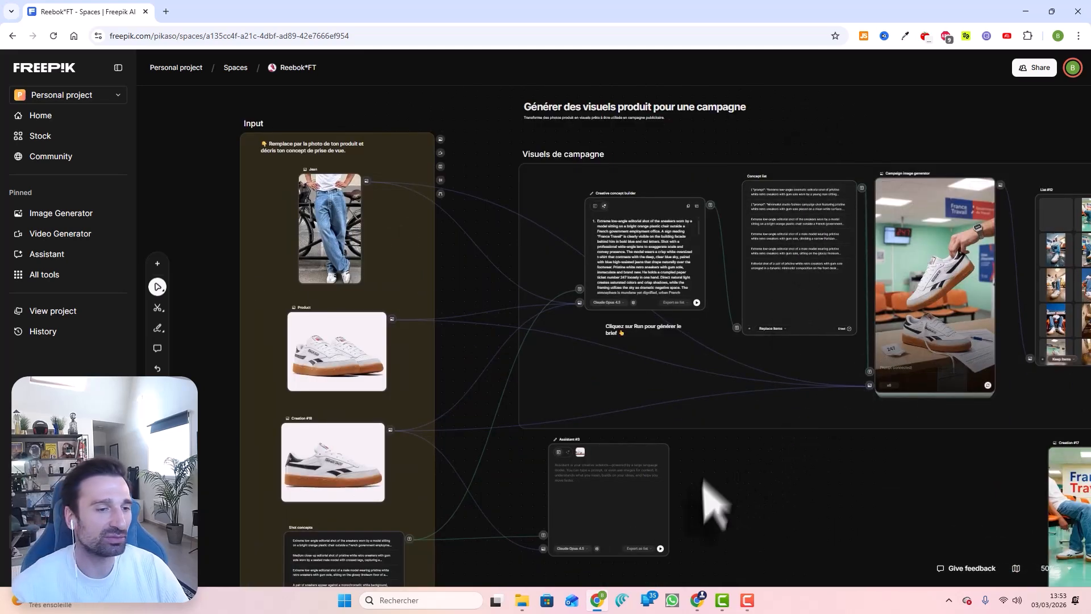
left_click(660, 549)
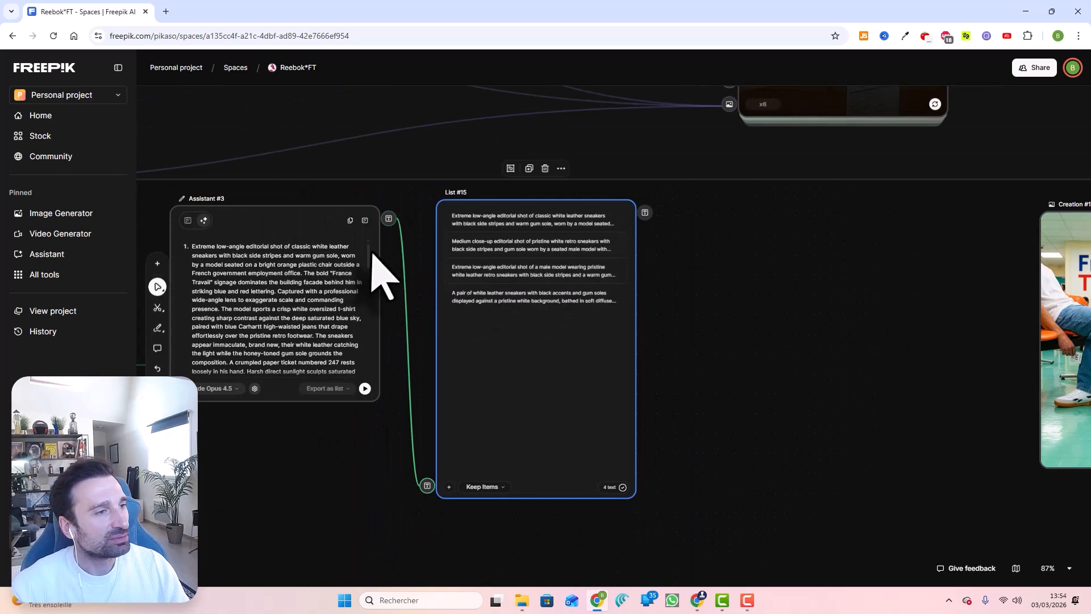
mouse_move(371, 255)
left_mouse_down()
mouse_move(372, 288)
mouse_move(375, 274)
left_mouse_up()
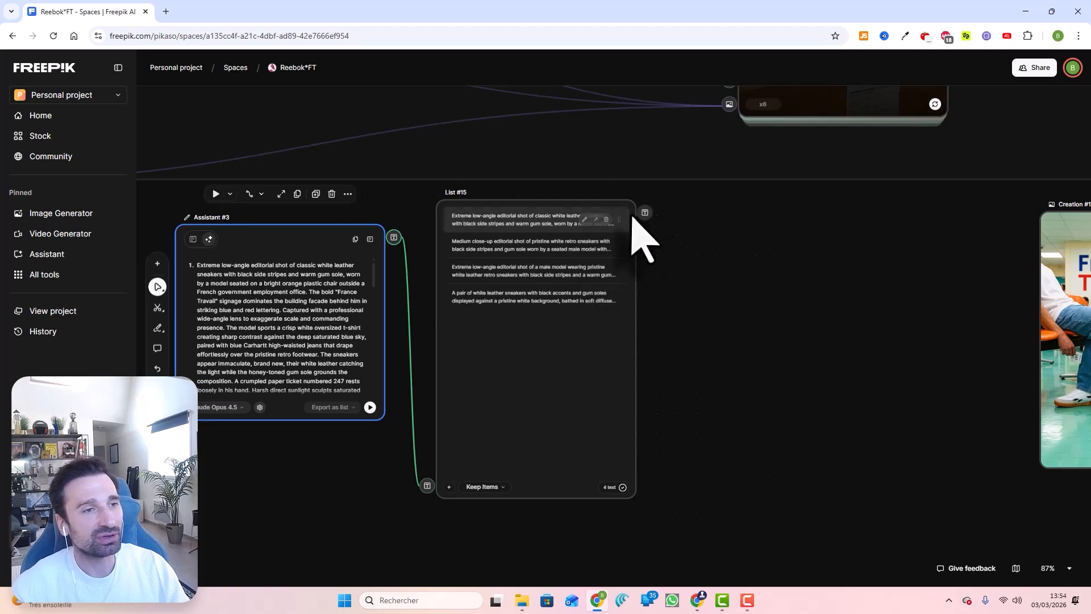
Add an Image Generator node fed by the text output of the shot prompts list, List #15
left_click_drag(715, 344, 755, 399)
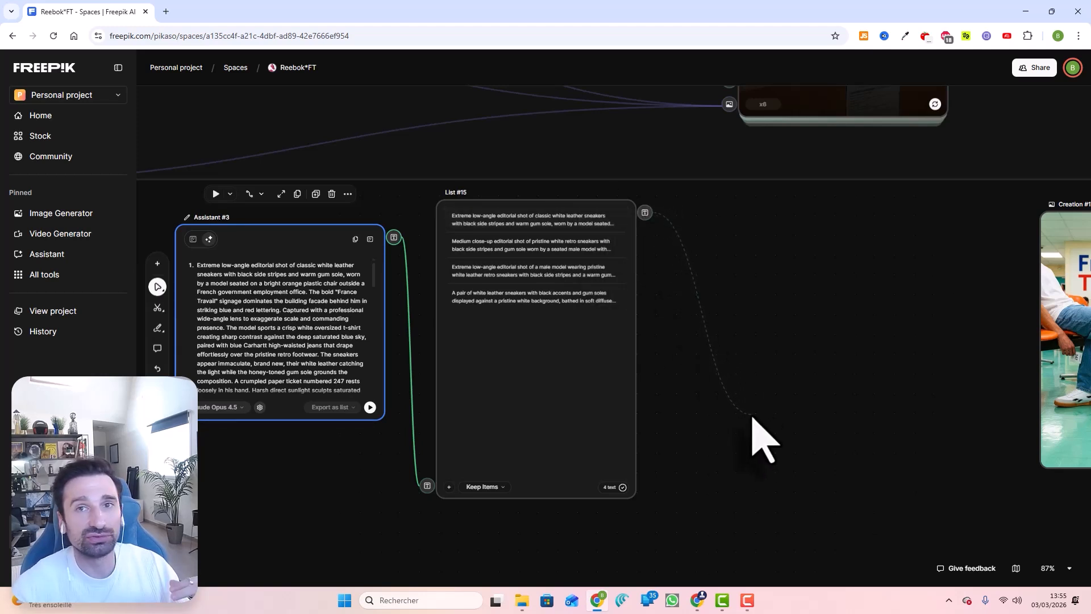
left_click_drag(744, 407, 745, 406)
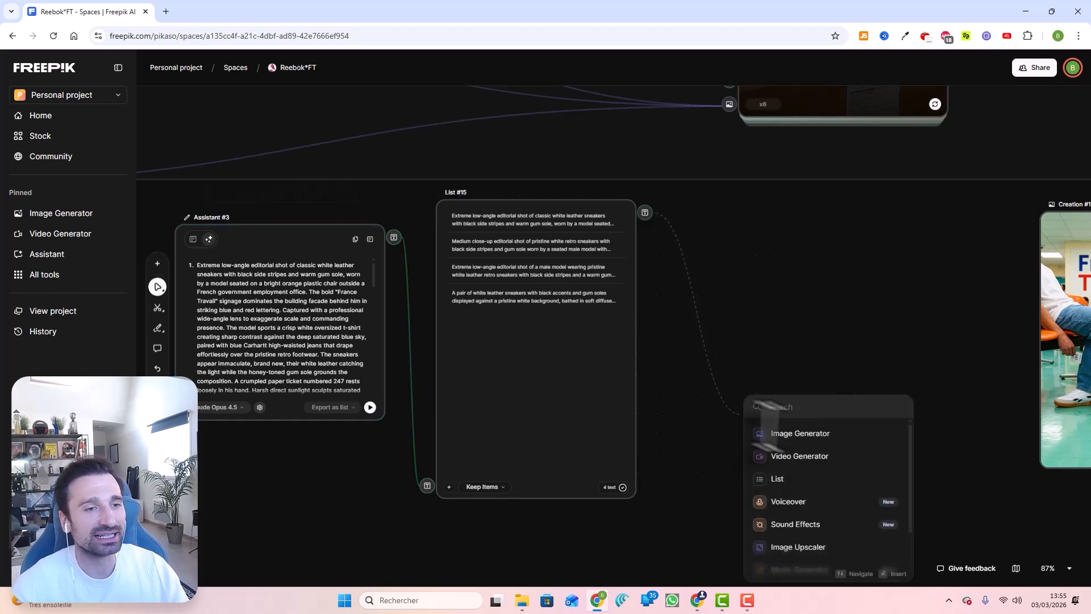
left_click(799, 435)
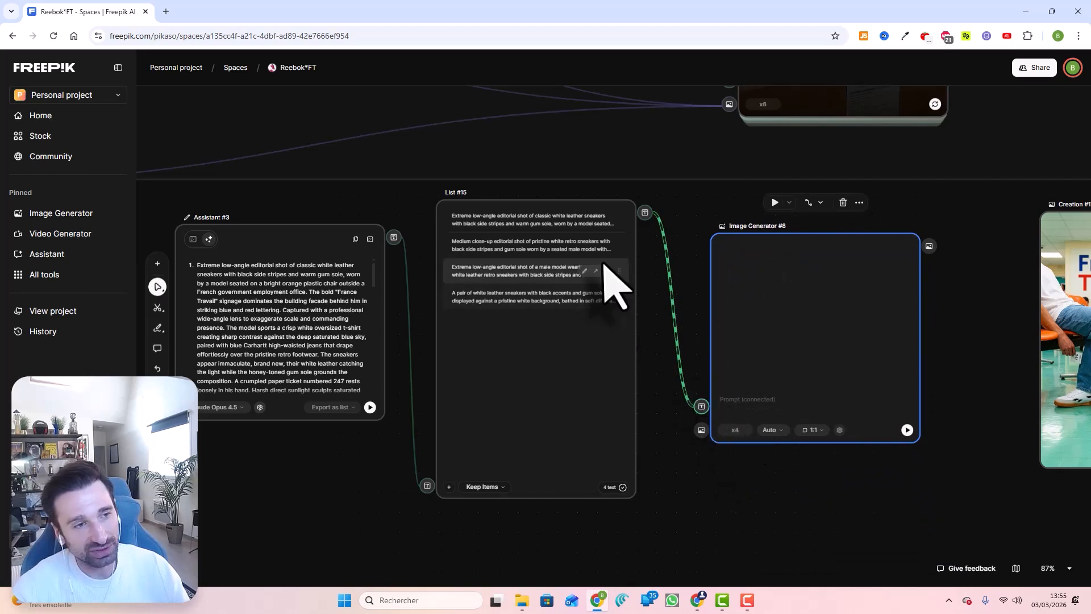
Set the new Image Generator's model to Google Nano Banana 2 and its aspect ratio to 9:16
left_click(782, 431)
scroll(829, 306, "down", 5)
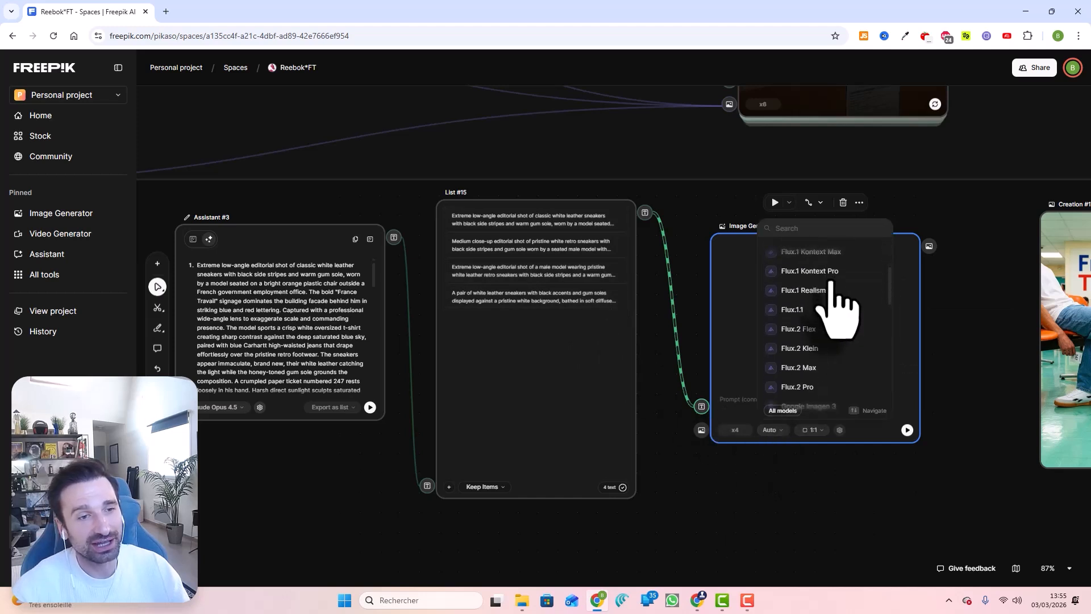
scroll(832, 283, "down", 2)
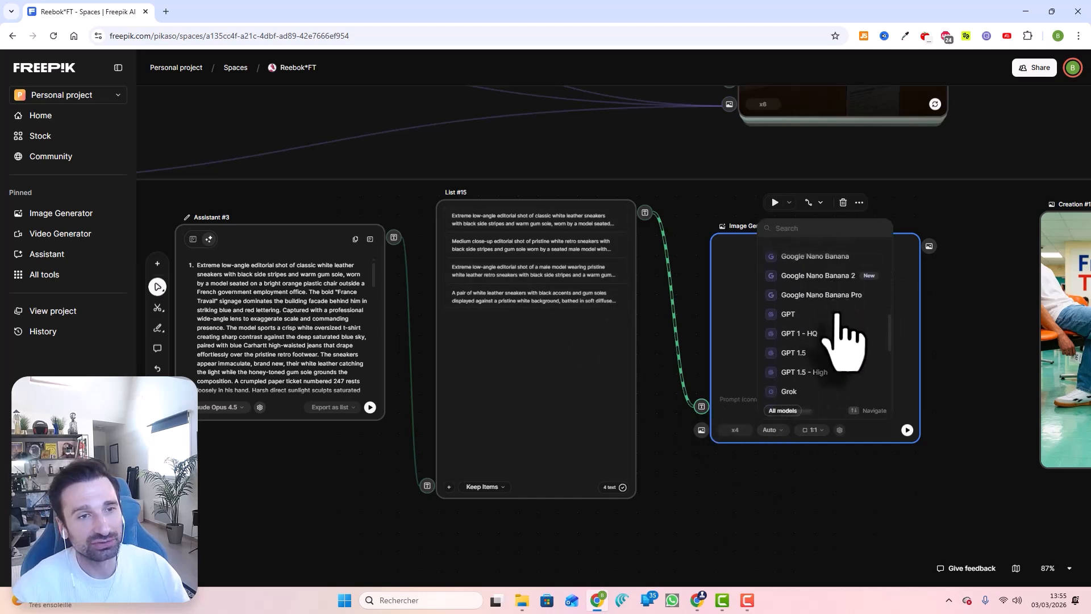
left_click(833, 277)
left_click(854, 414)
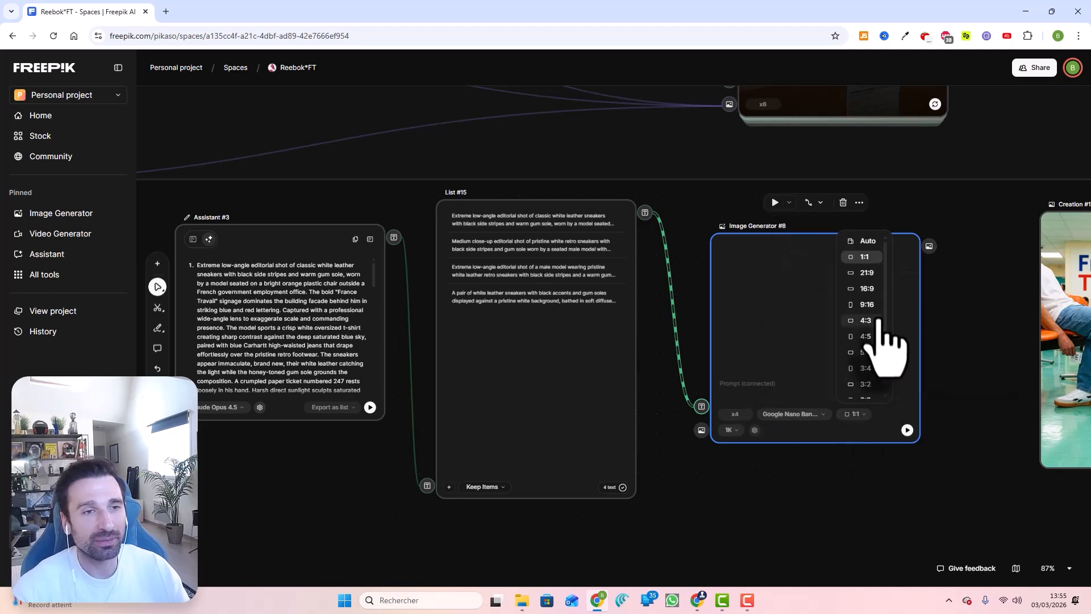
left_click(875, 304)
Run the new Image Generator to produce visuals from the four shot prompts in List #15
scroll(953, 436, "down", 3)
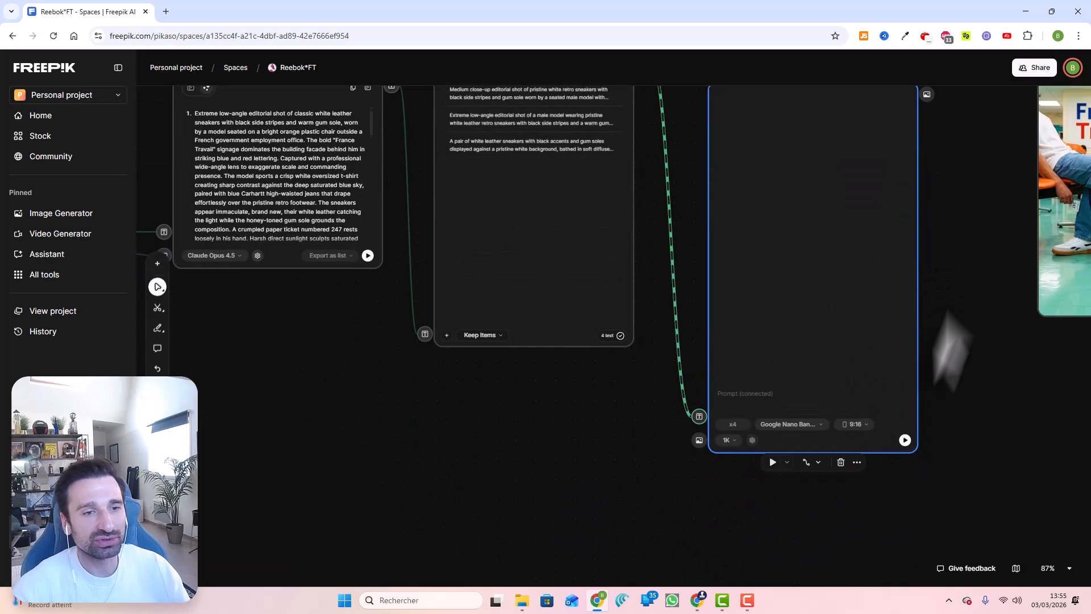
left_click(901, 436)
left_click_drag(963, 345, 942, 432)
scroll(919, 391, "down", 3)
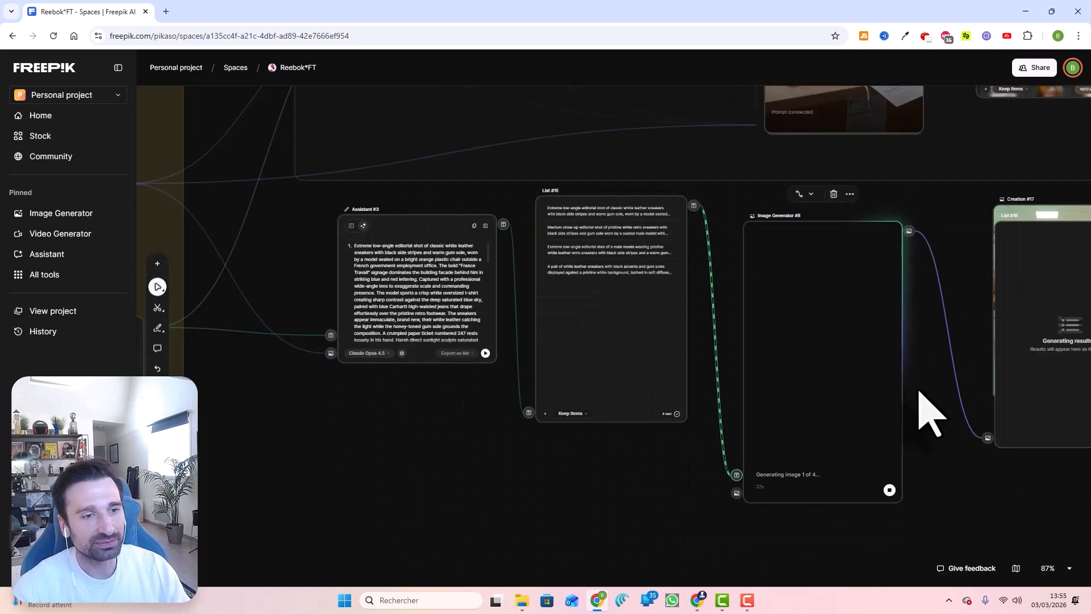
scroll(919, 392, "down", 2)
left_click_drag(916, 398, 912, 433)
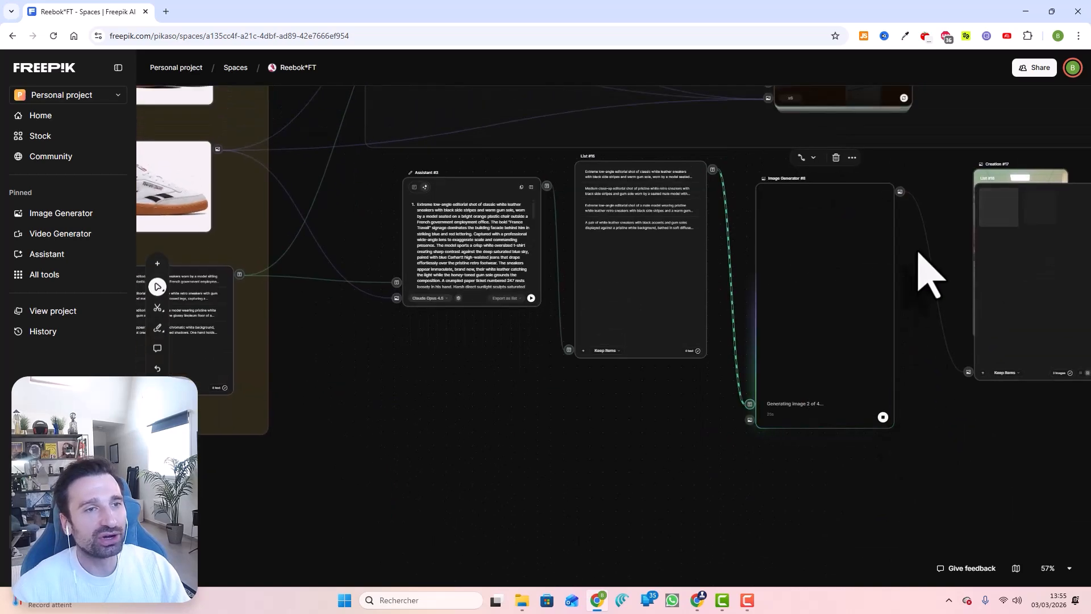
scroll(916, 407, "up", 5)
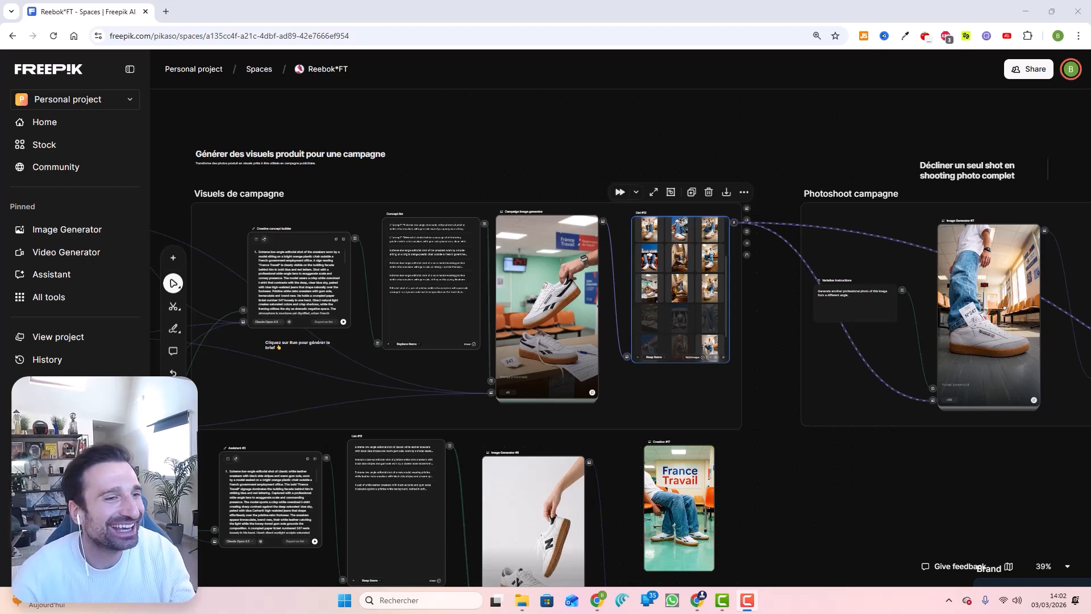
Preview the List #12 campaign images at full size, go through them one by one, and close the preview
scroll(665, 281, "up", 5)
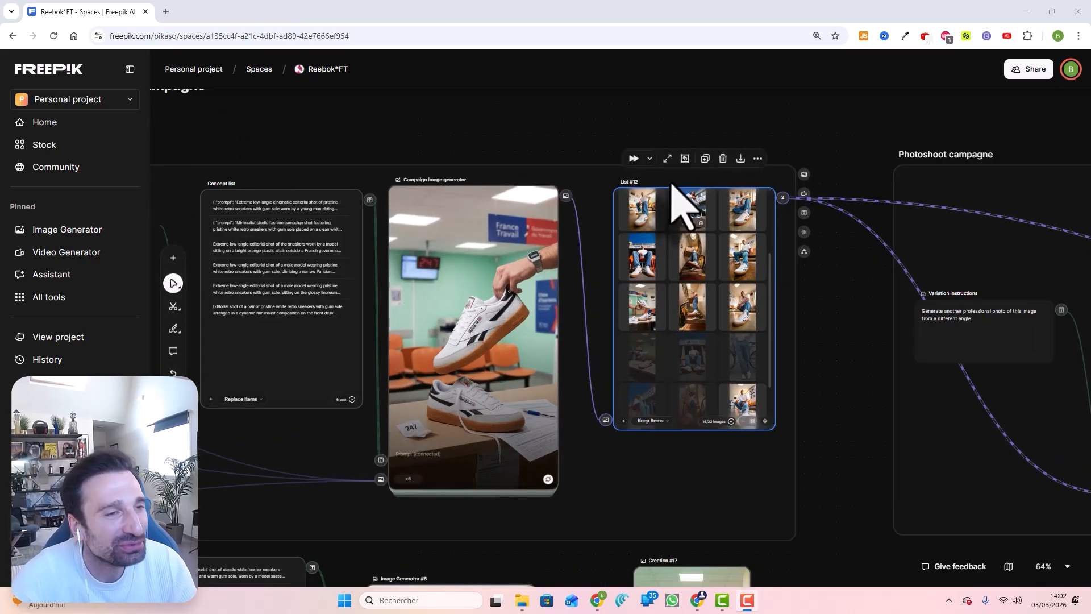
left_click(668, 159)
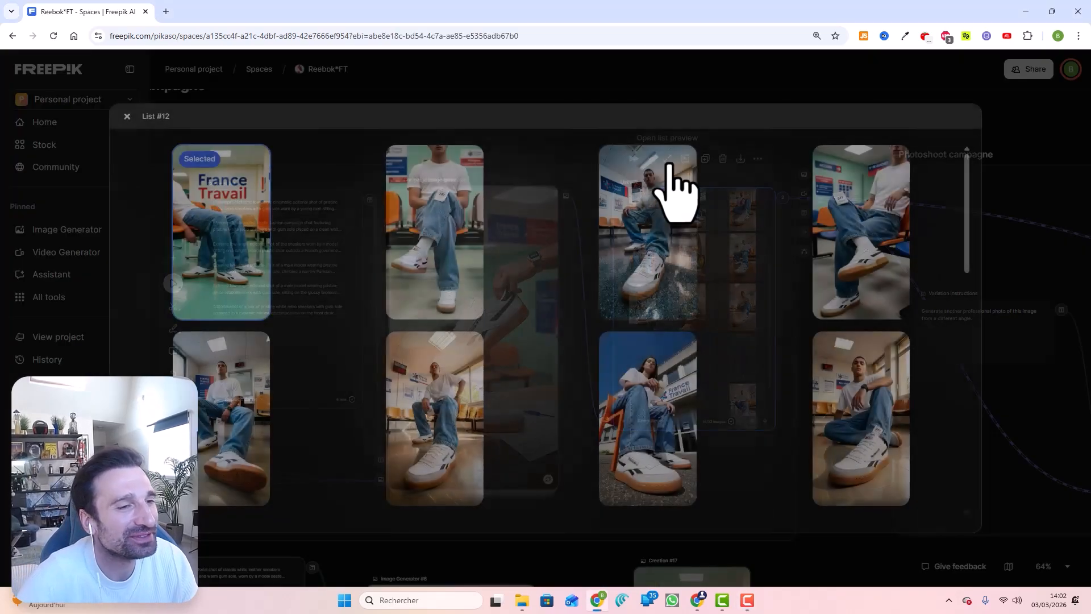
left_click(242, 258)
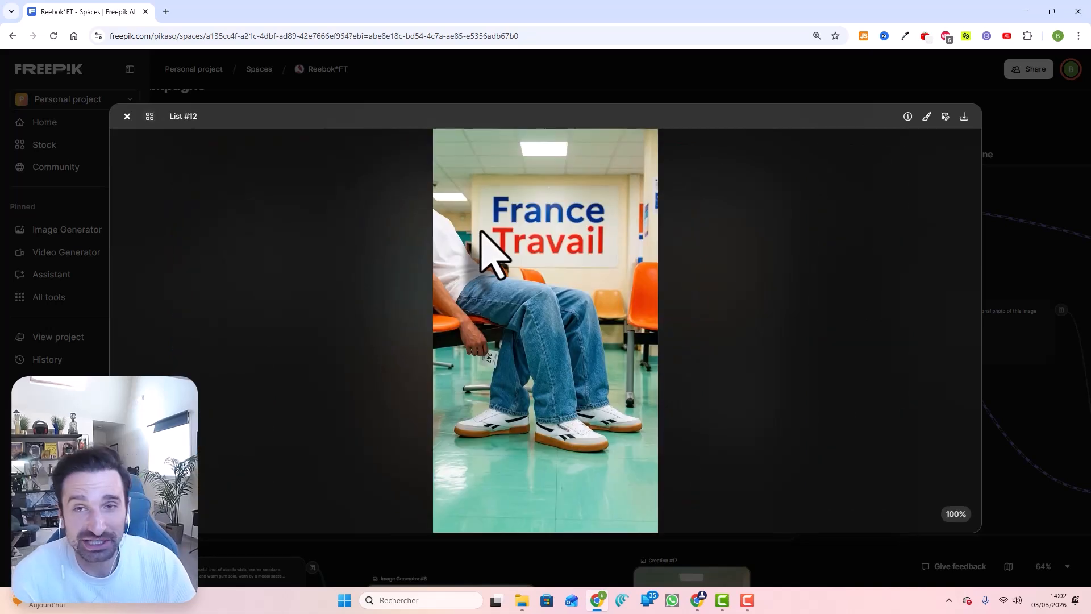
key("Right")
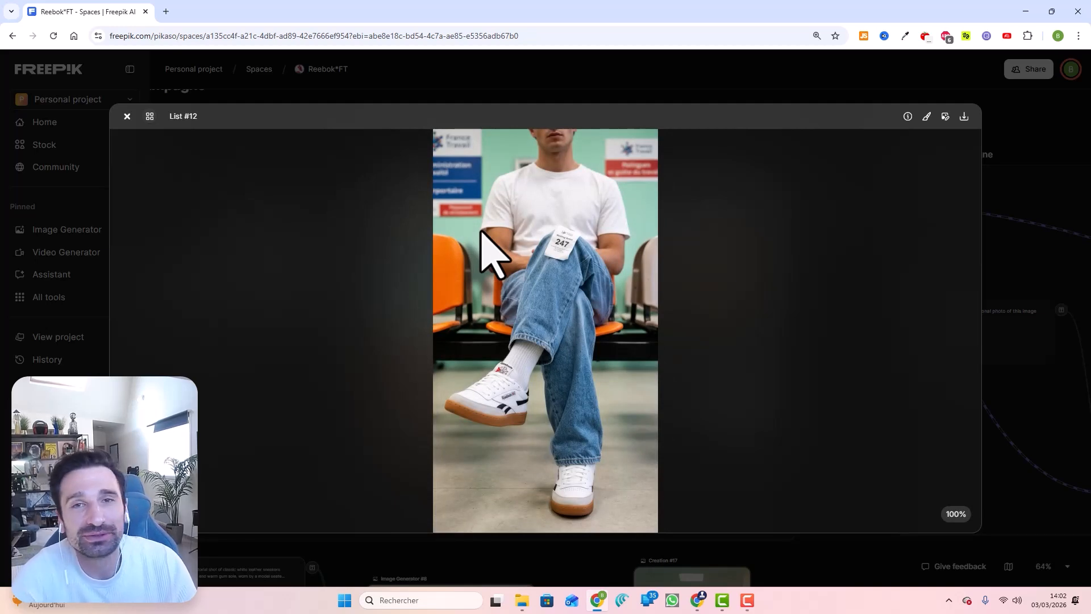
key("Right")
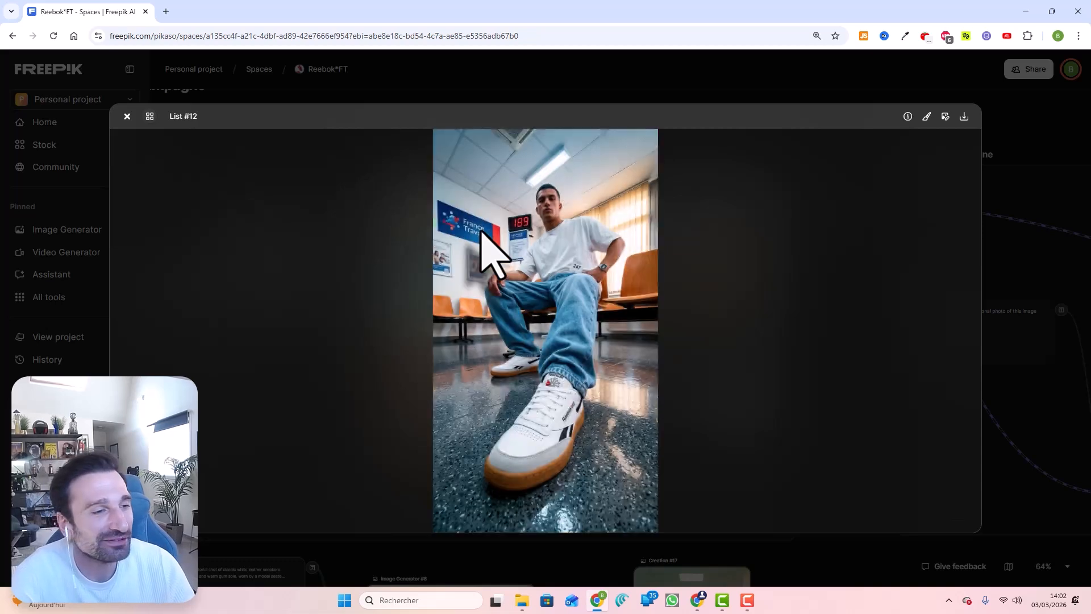
key("Right")
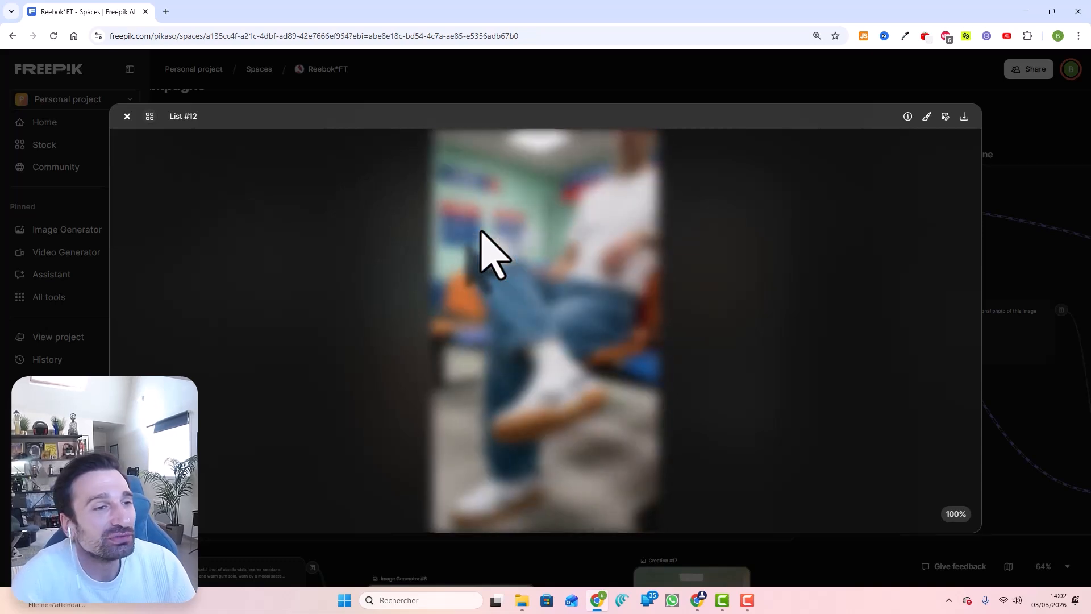
key("Right")
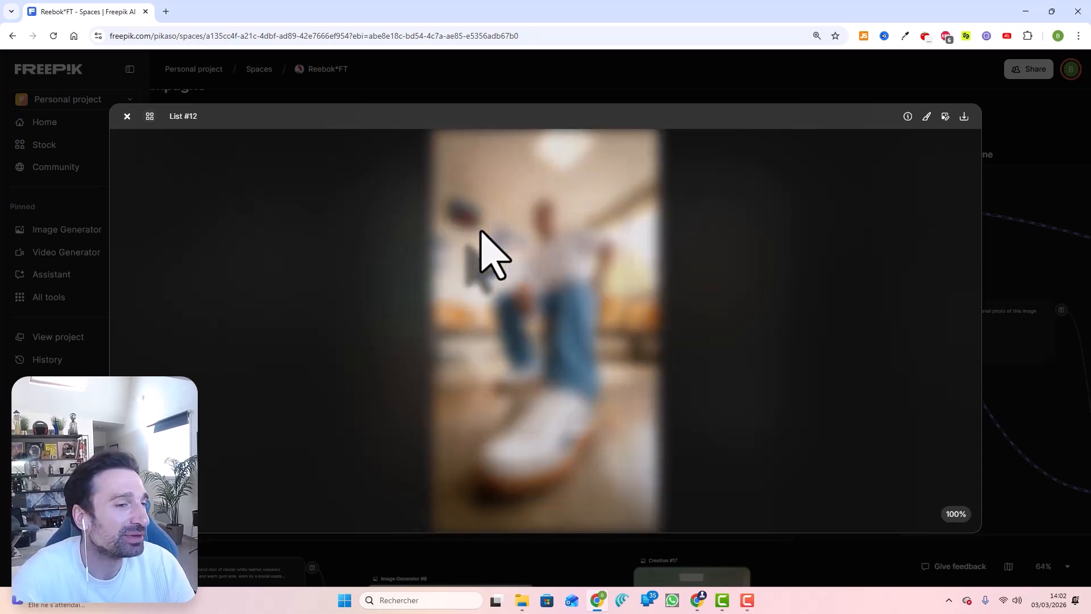
key("Right")
key("Right")
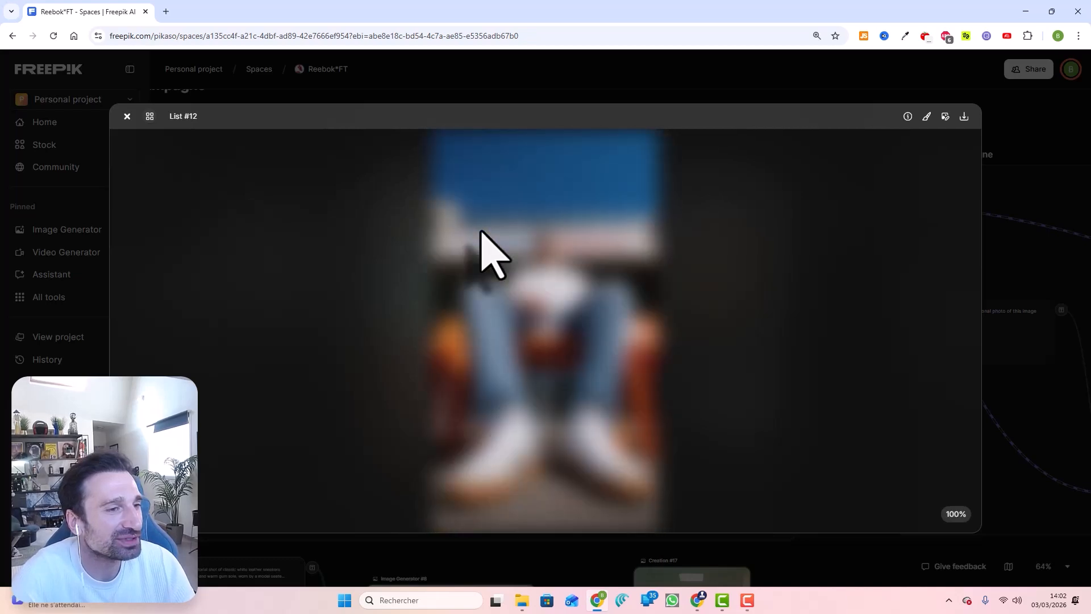
key("Right")
key("Right")
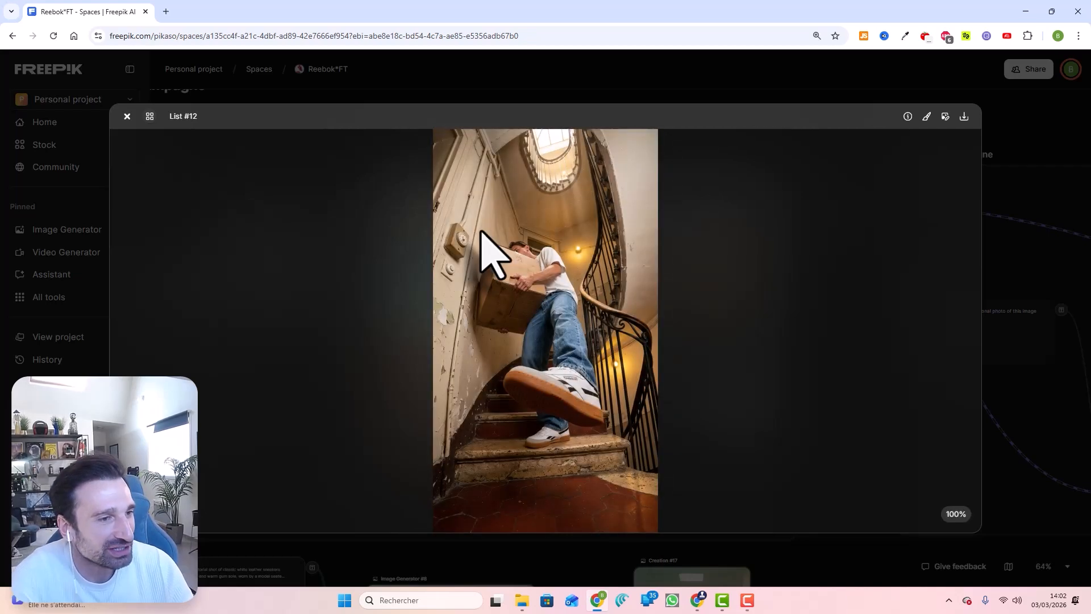
key("Right")
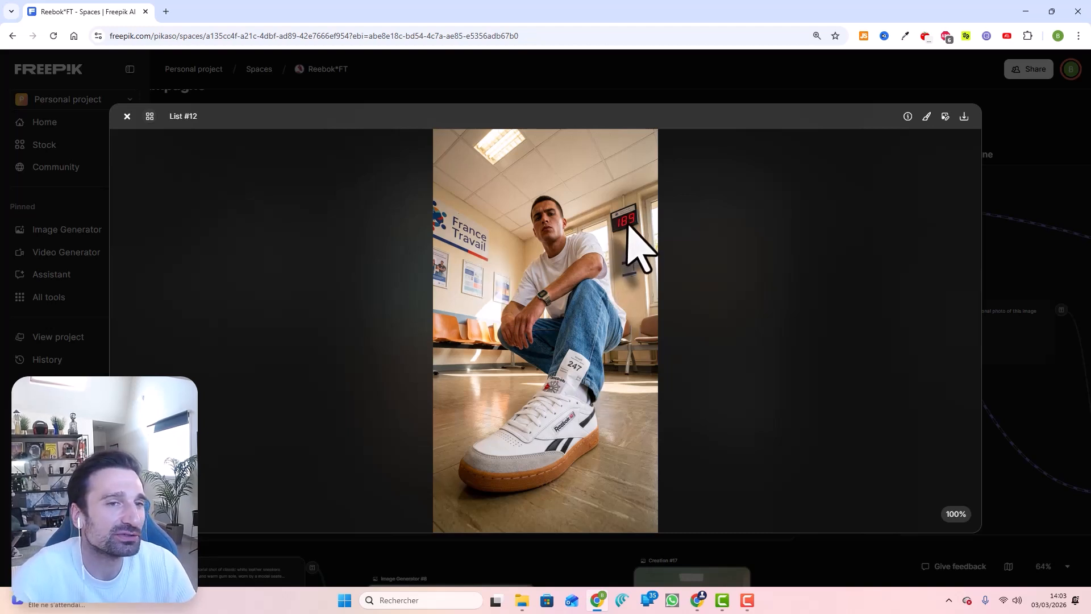
key("Right")
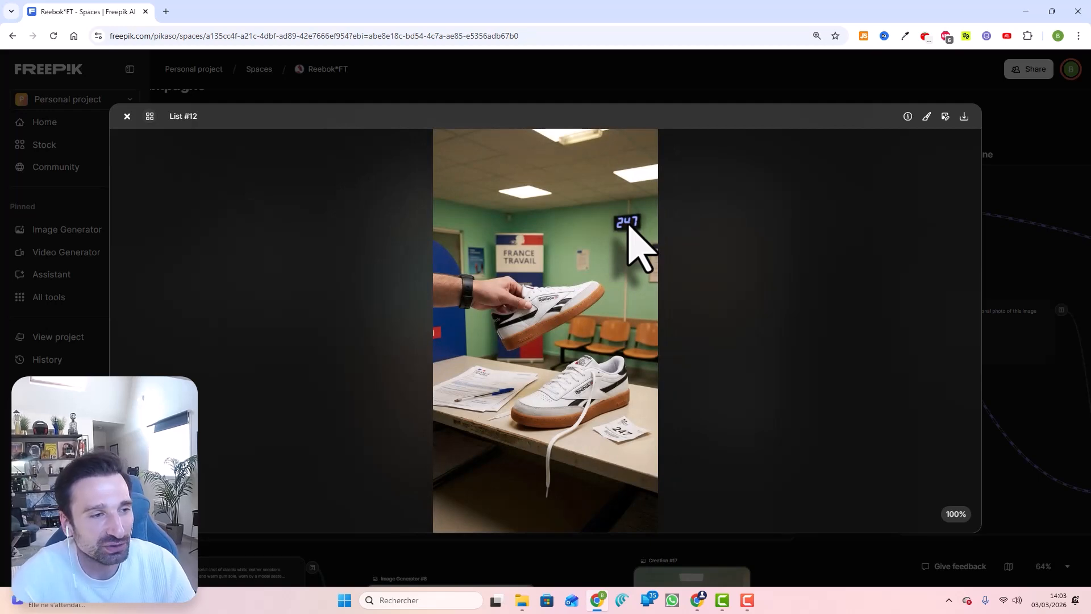
key("Right")
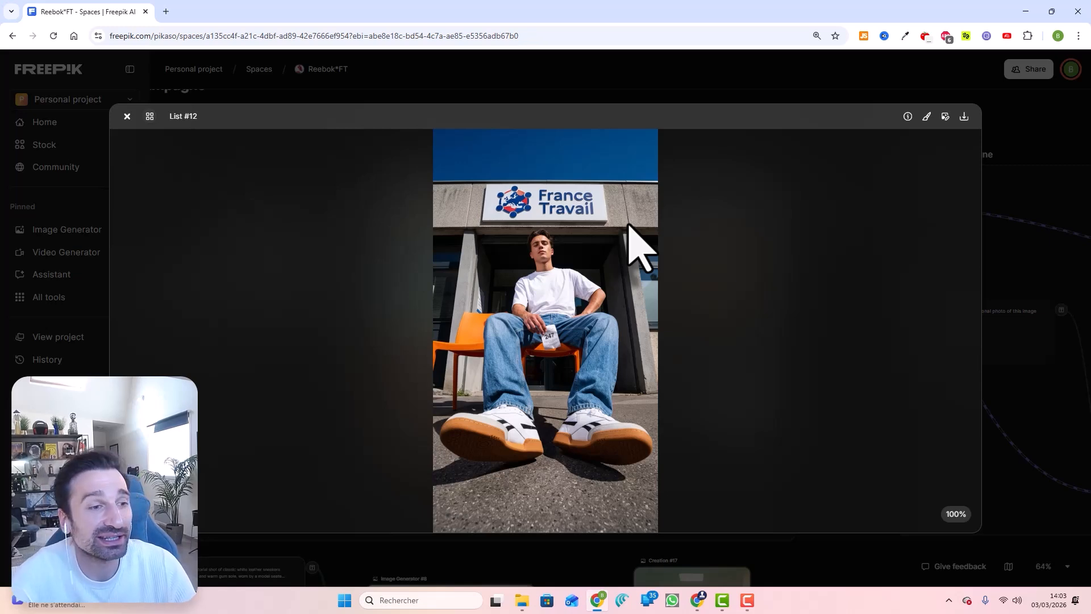
key("Right")
key("Right")
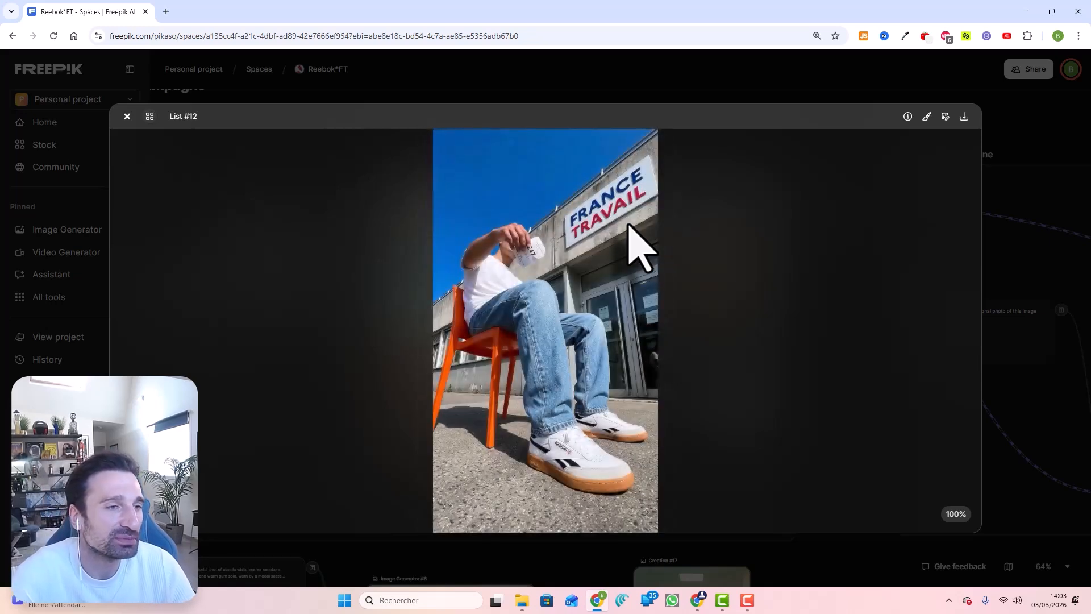
key("Right")
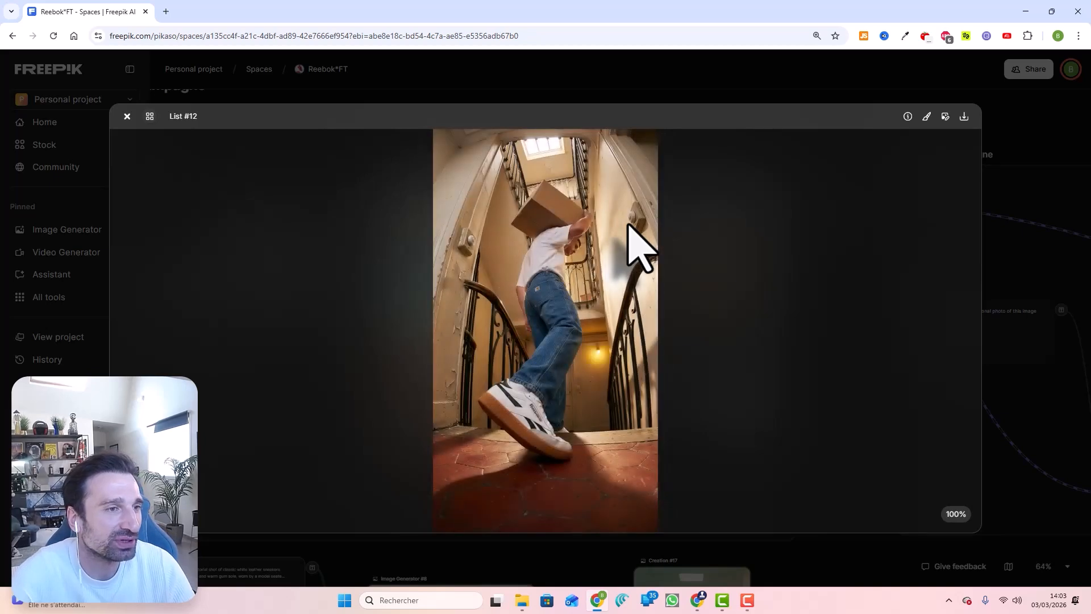
key("Escape")
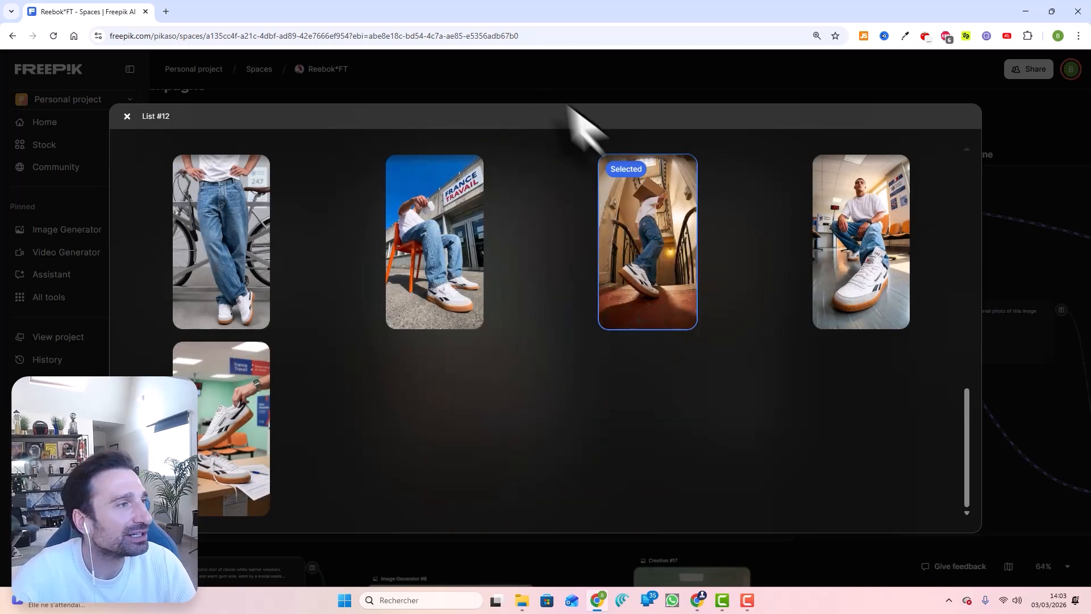
left_click(127, 116)
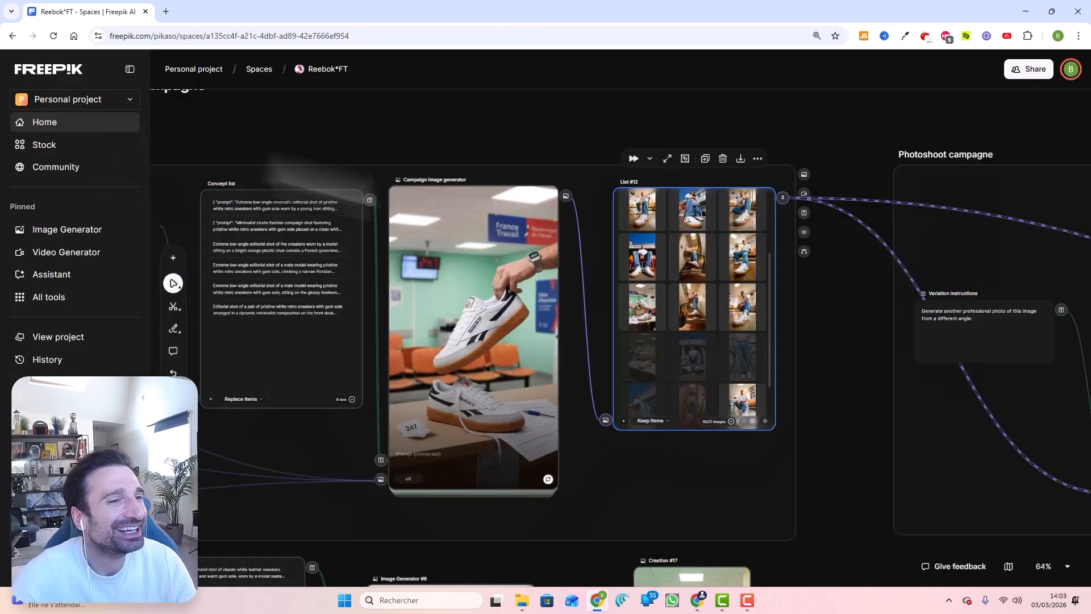
Reopen the List #12 preview, compare the second image with its neighbours, and close the preview
left_click(667, 159)
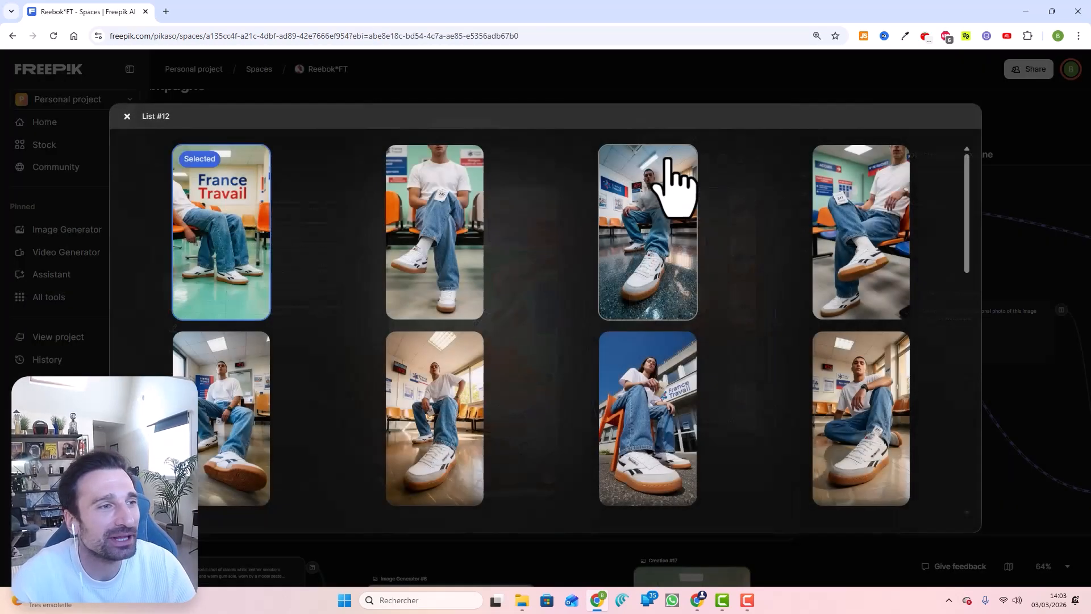
left_click(450, 233)
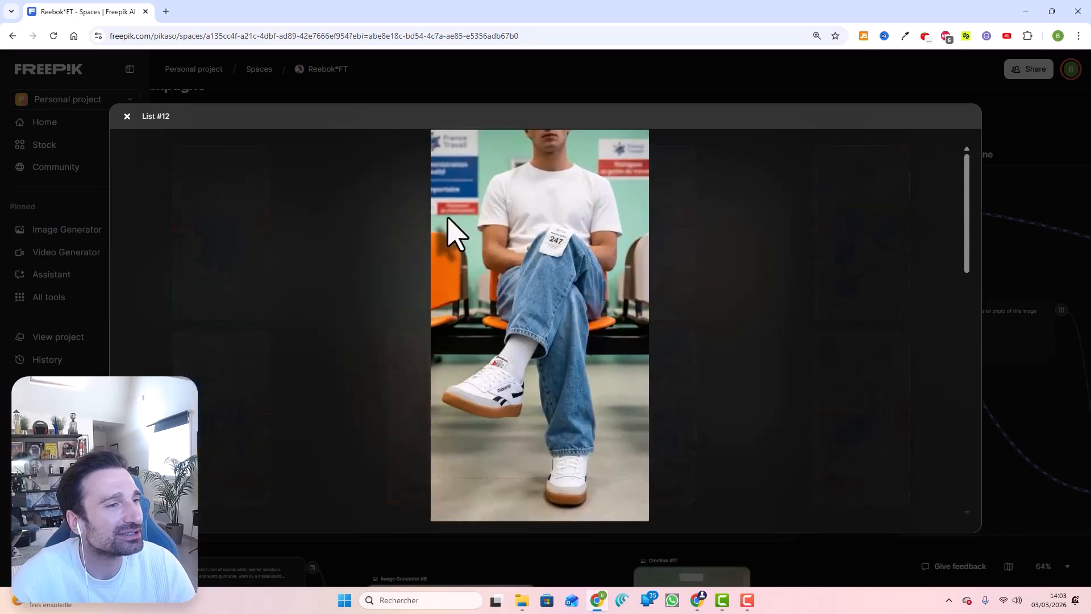
key("Right")
key("Right")
key("Left")
key("Left")
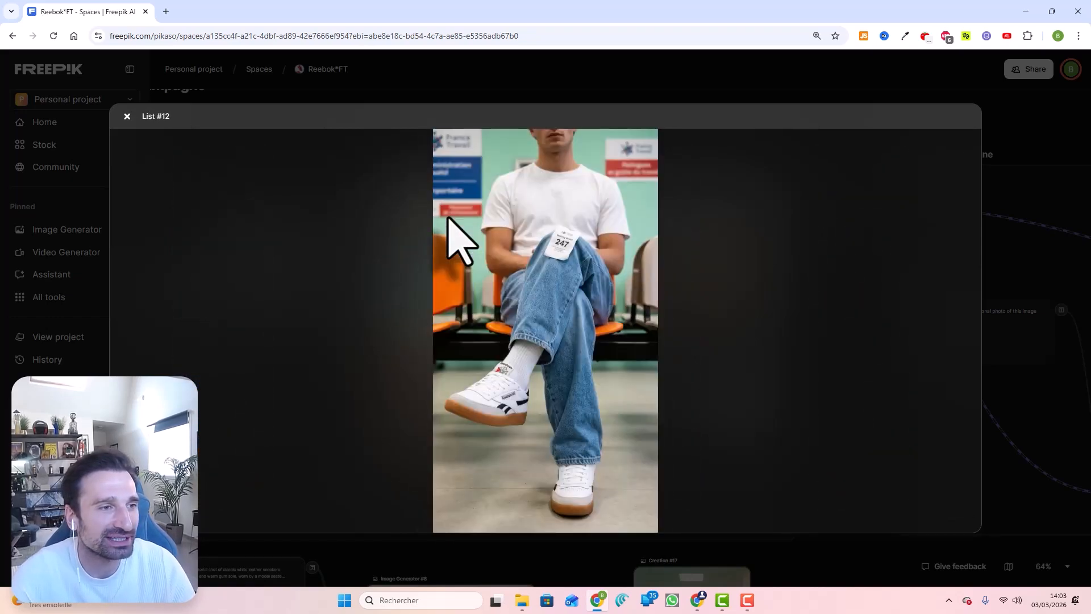
key("Escape")
key("Escape")
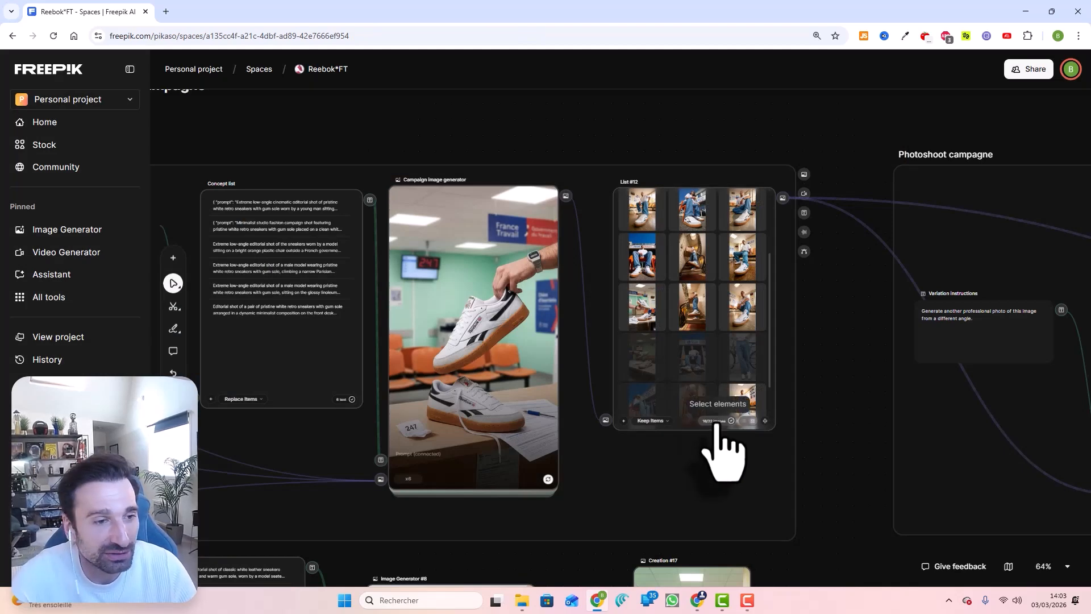
Show the element selection checkmarks in List #12 to examine which campaign images are included
left_click(717, 425)
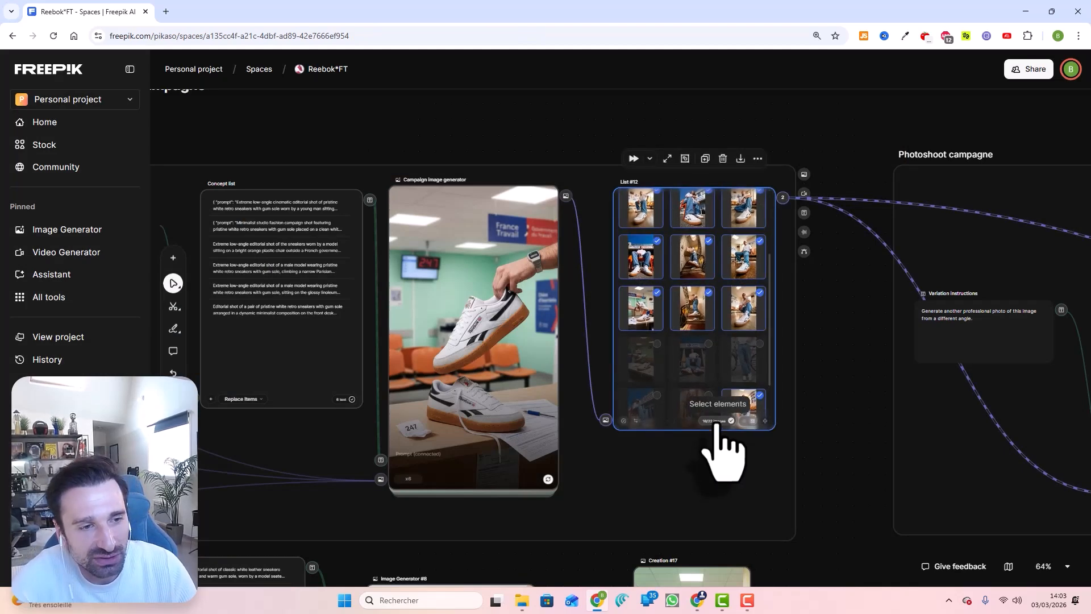
left_click(718, 425)
mouse_move(770, 306)
left_mouse_down()
mouse_move(770, 329)
mouse_move(770, 237)
mouse_move(773, 314)
left_mouse_up()
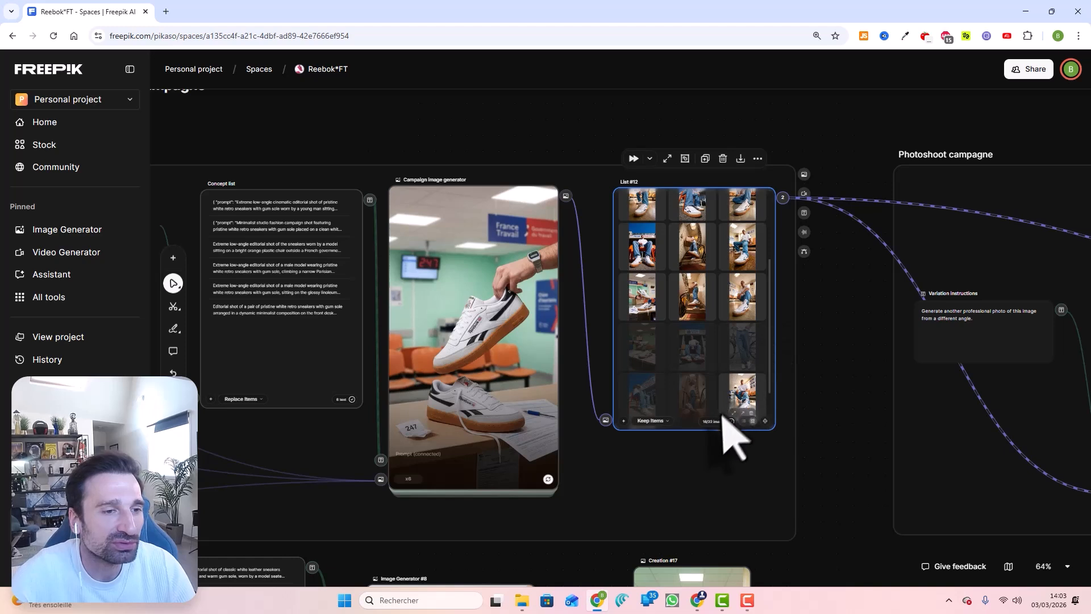
left_click(717, 423)
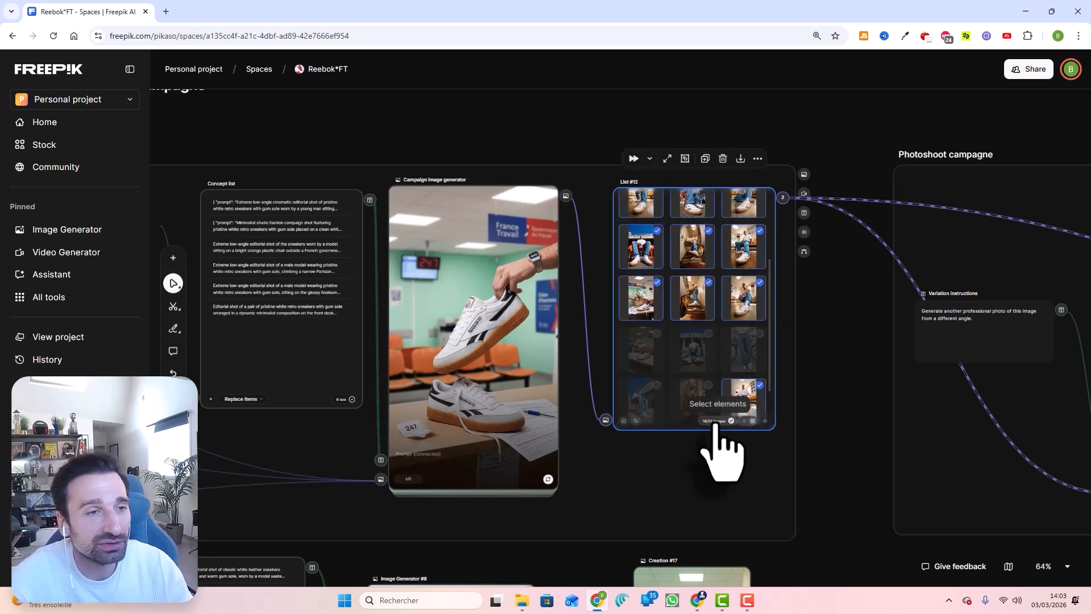
Preview the List #16 images at full size, go through them one by one, and close the preview
scroll(816, 511, "down", 8)
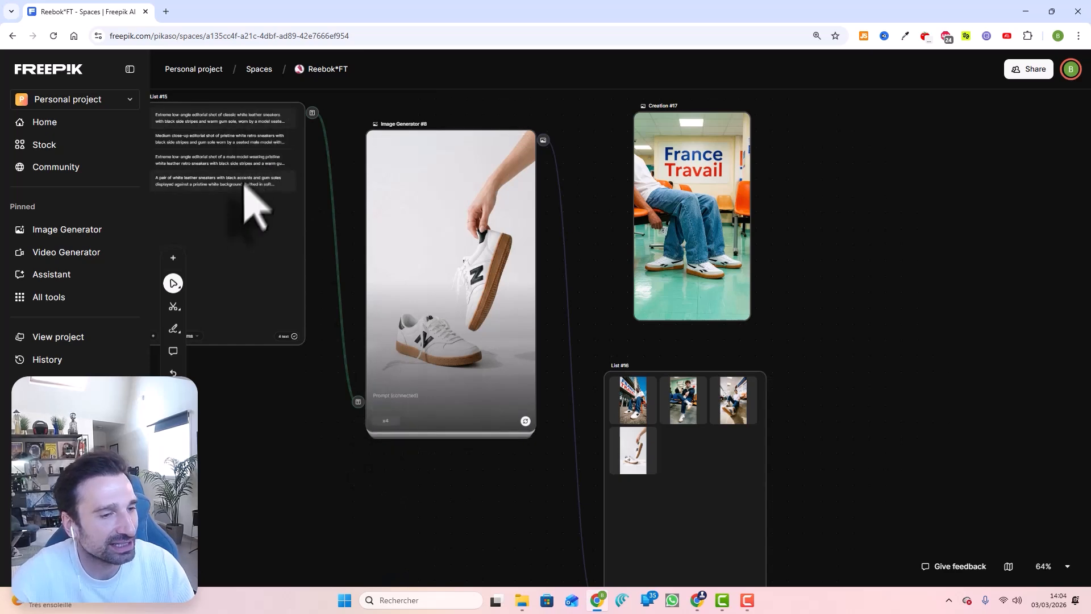
left_click(625, 417)
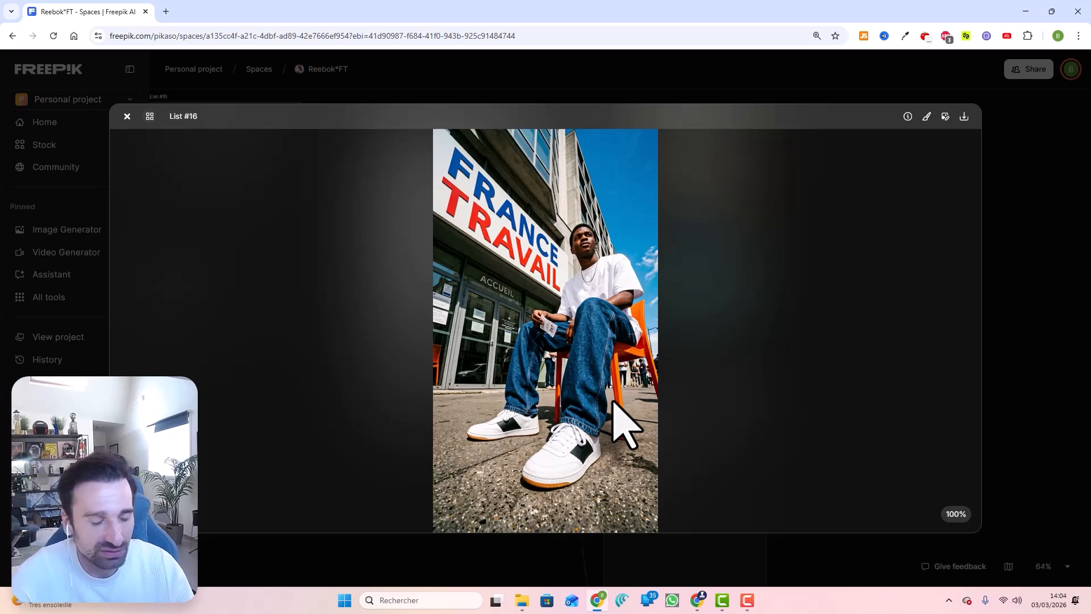
key("Right")
key("Right")
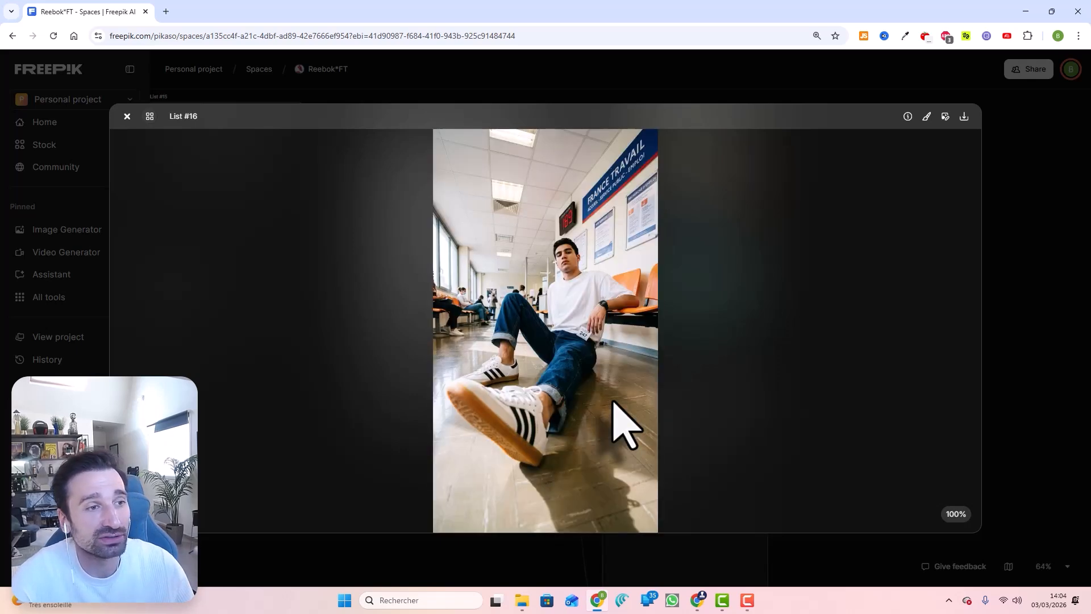
key("Right")
key("Escape")
Examine the Variation instructions prompt and its place between List #12 and Image Generator #7
scroll(813, 353, "up", 10)
scroll(807, 343, "down", 6)
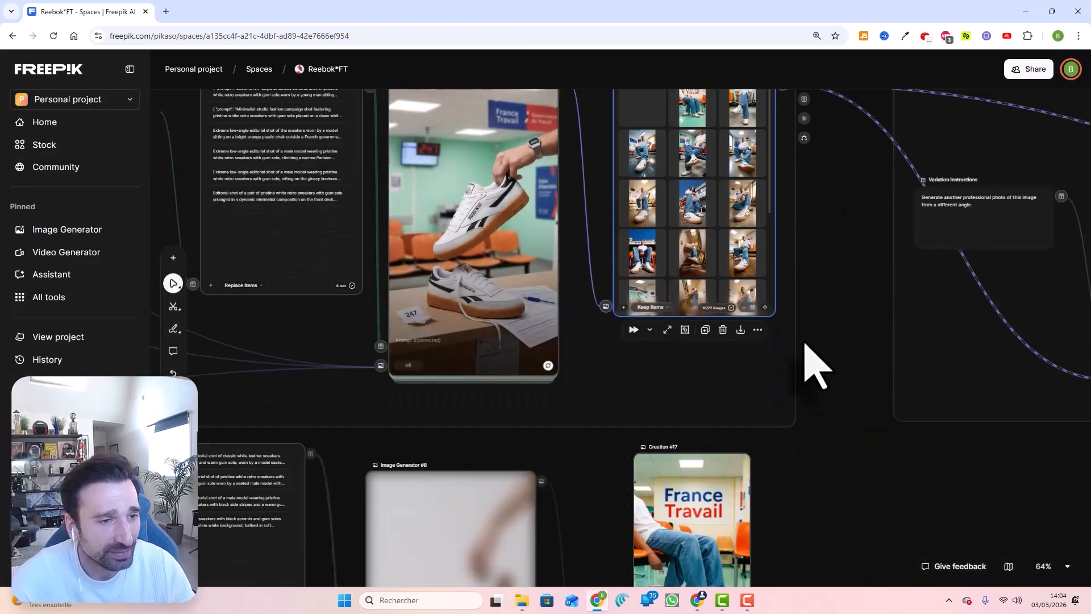
scroll(804, 343, "down", 1)
scroll(816, 367, "down", 5)
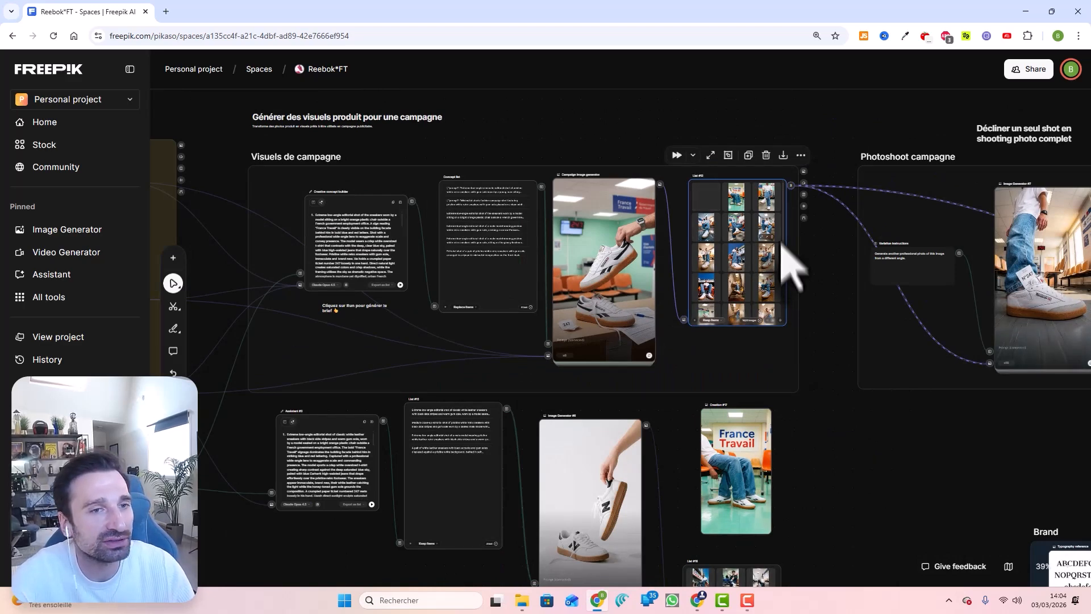
left_click_drag(900, 392, 694, 390)
scroll(725, 263, "up", 5)
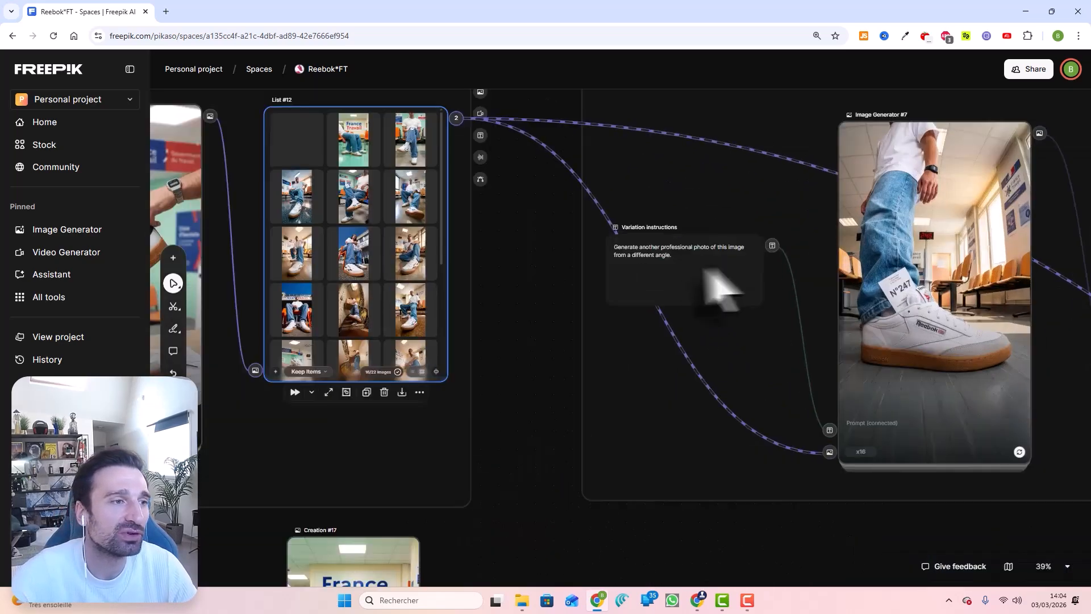
scroll(720, 271, "up", 5)
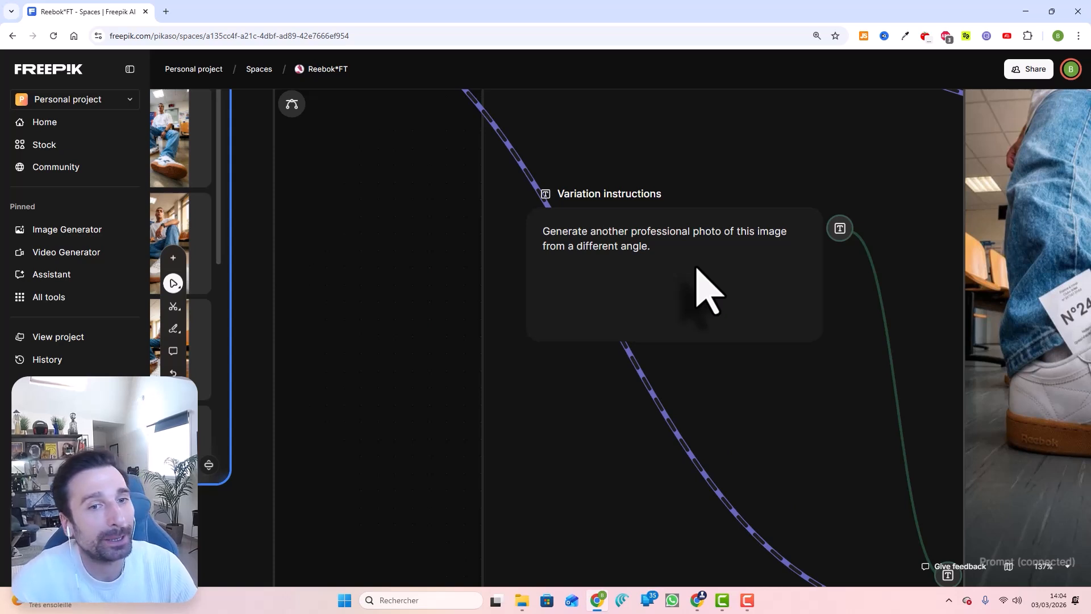
left_click_drag(663, 245, 642, 253)
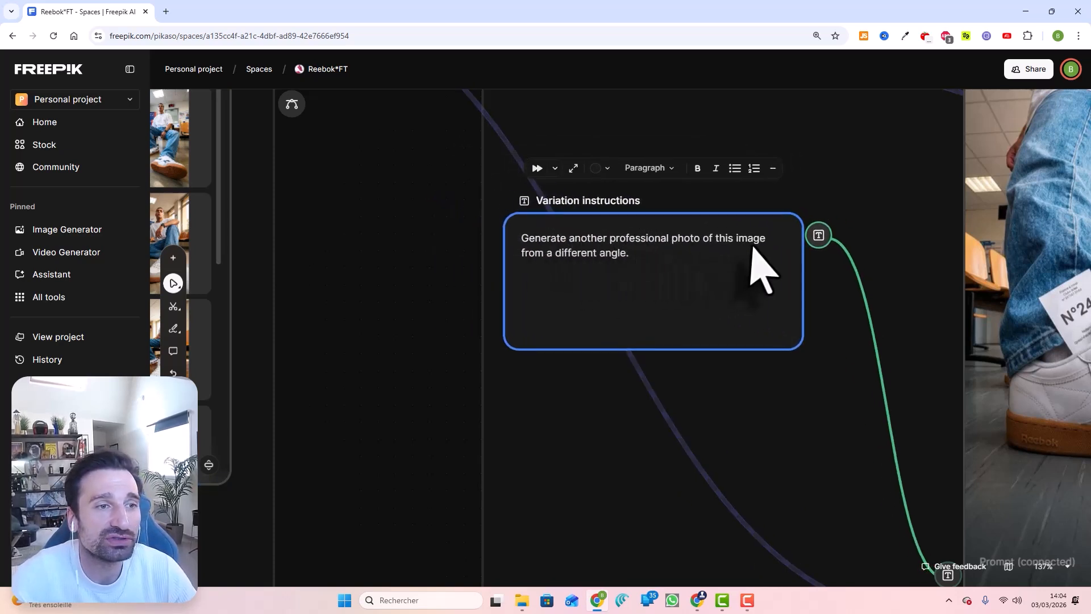
scroll(549, 304, "down", 4)
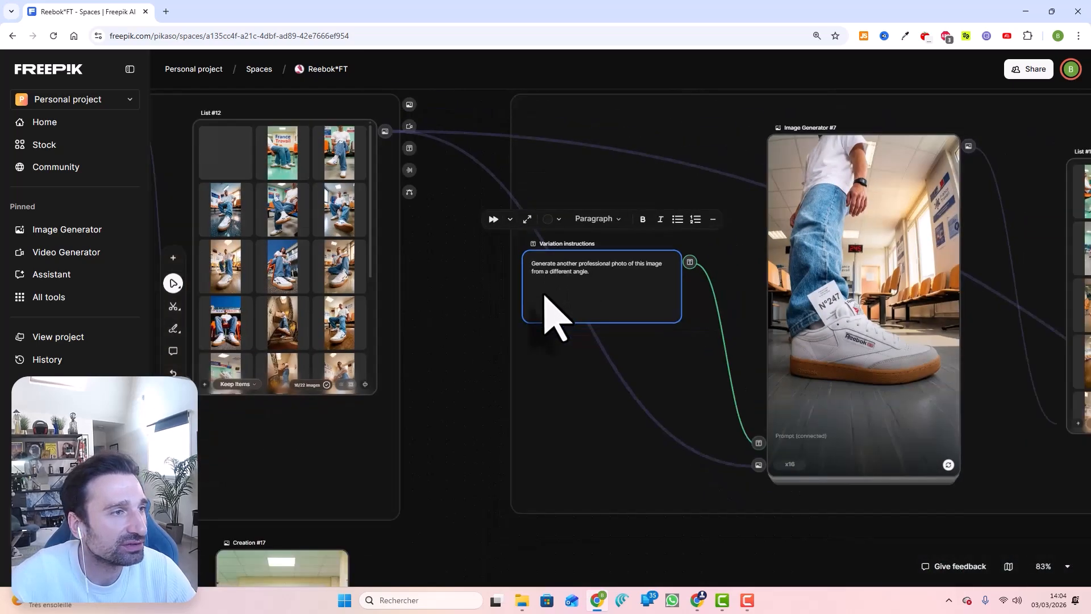
left_click_drag(470, 390, 502, 382)
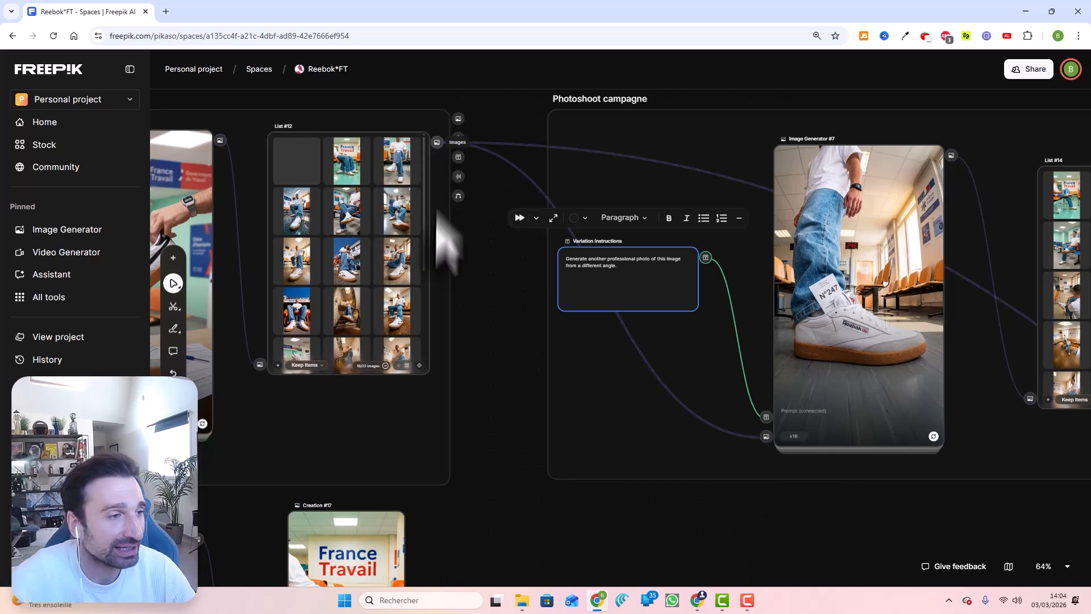
Select List #12 to examine its image connections into the Photoshoot campagne group
left_click(368, 366)
left_click(368, 367)
left_click(368, 367)
left_click(369, 367)
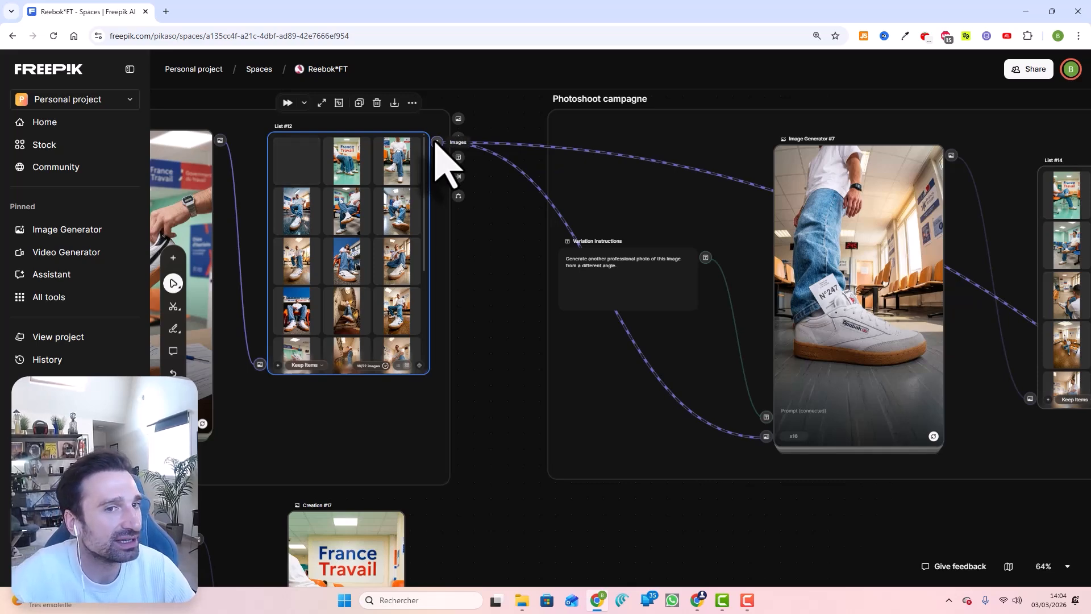
Preview the List #14 photoshoot variations at full size, go through them one by one, and close the preview
scroll(519, 336, "down", 3)
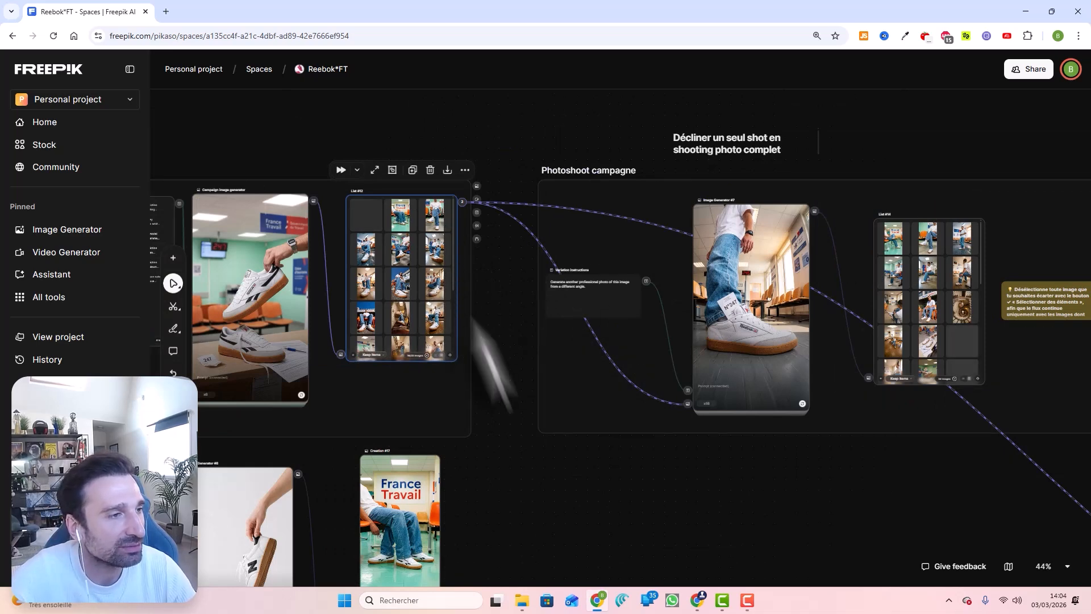
left_click_drag(499, 391, 537, 351)
left_click_drag(925, 450, 657, 447)
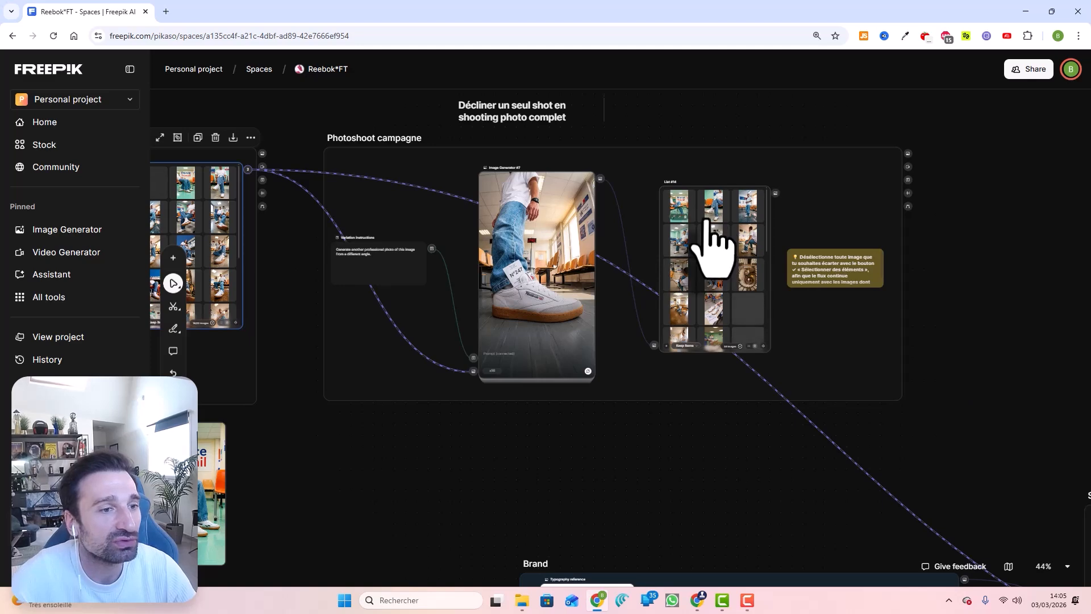
scroll(714, 244, "up", 8)
double_click(718, 244)
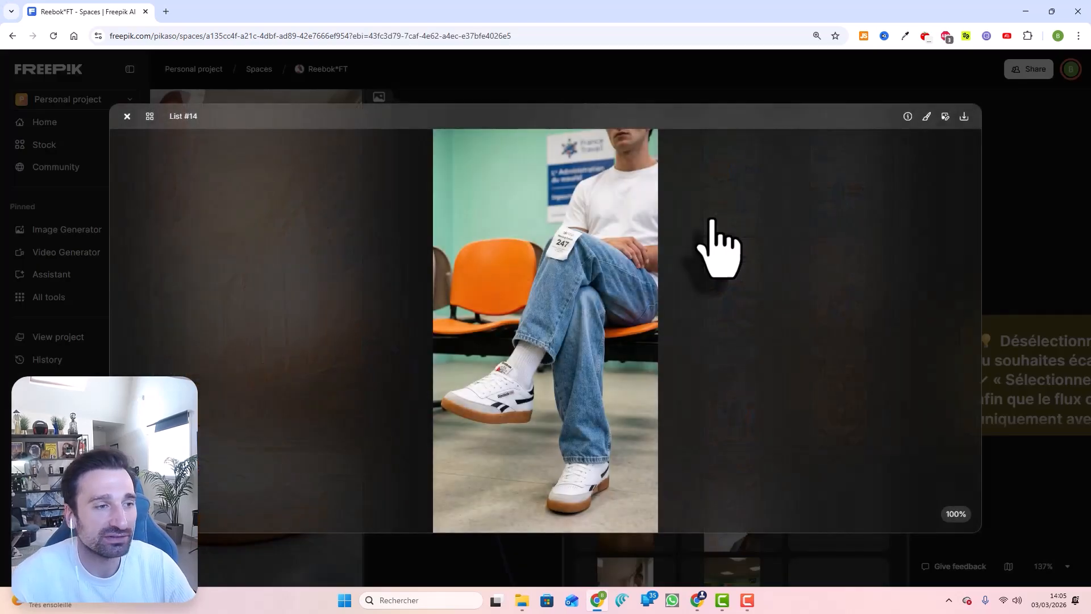
key("Right")
key("Right")
key("Right")
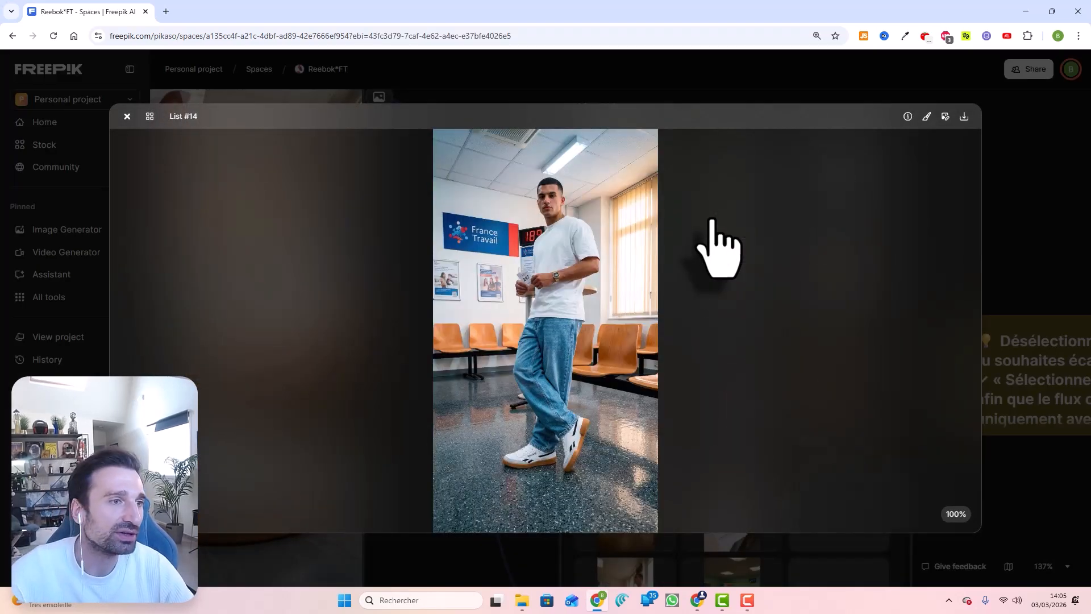
key("Right")
key("Right")
key("Right")
key("Right")
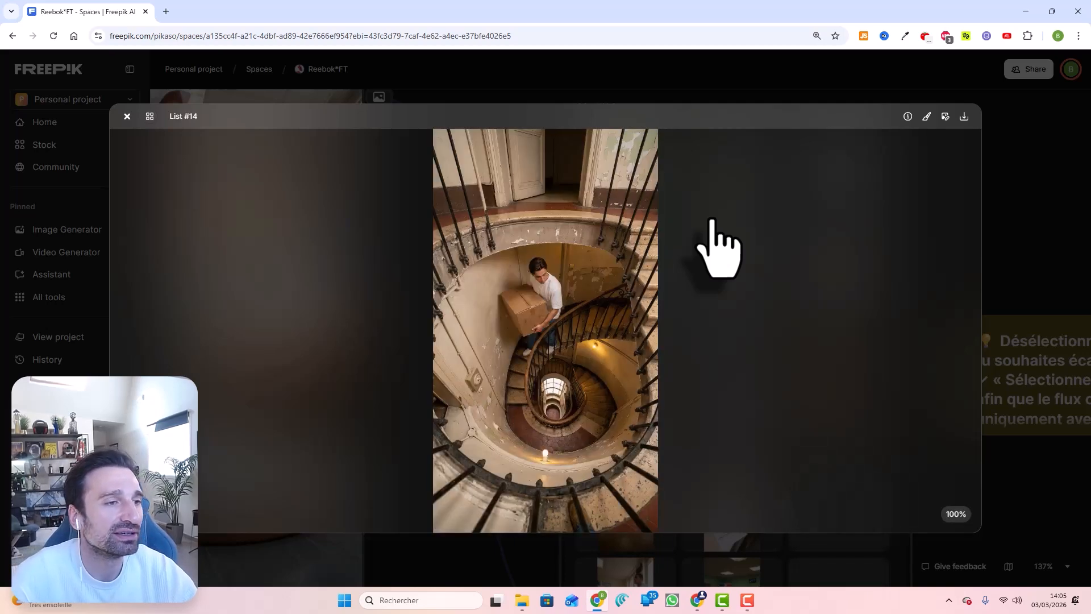
key("Right")
key("Right")
key("Right")
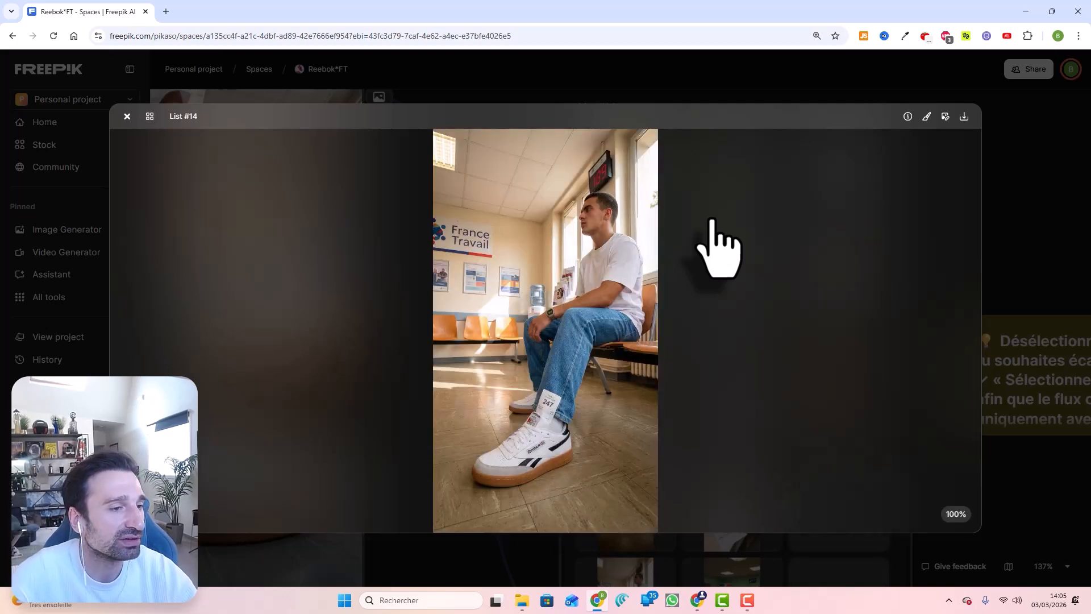
key("Right")
left_click(712, 219)
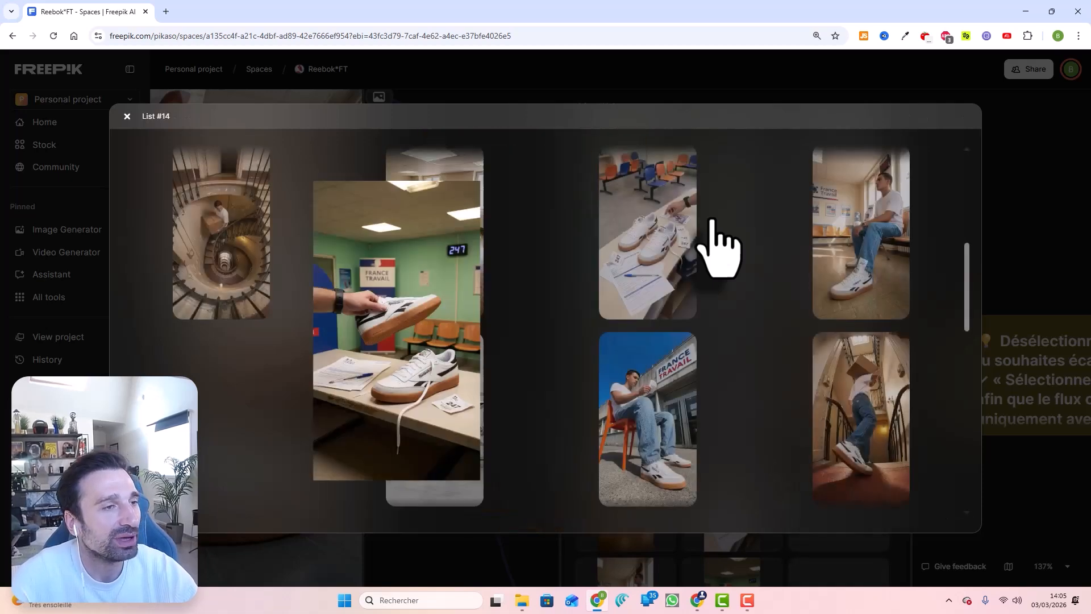
left_click(128, 116)
Follow the List #12 connection towards the Static group and examine the Brand group's typography reference, logos and colour palette
scroll(593, 432, "down", 5)
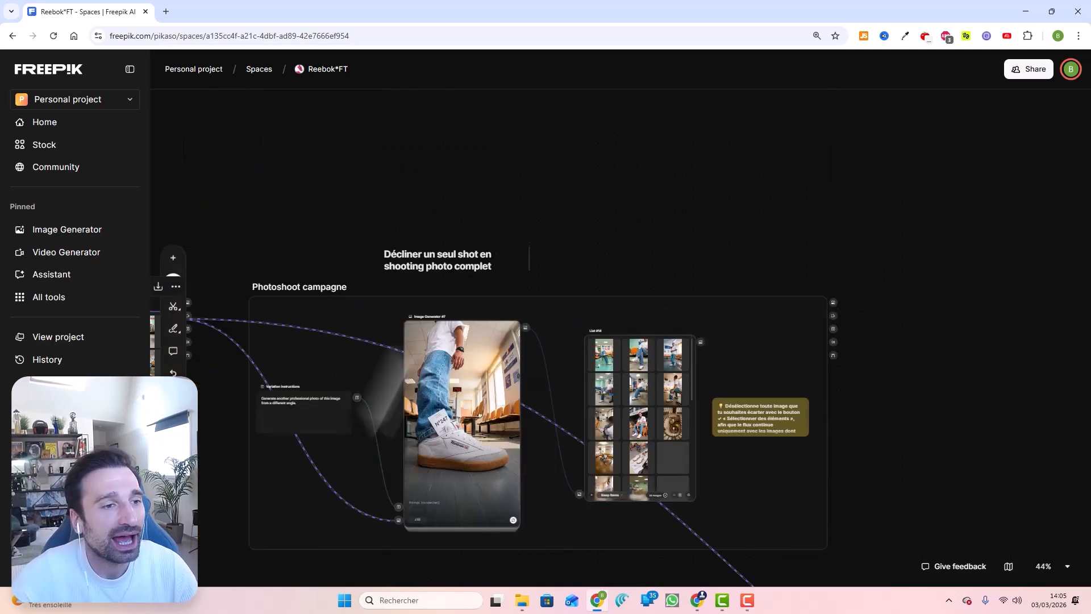
left_click_drag(336, 222, 622, 166)
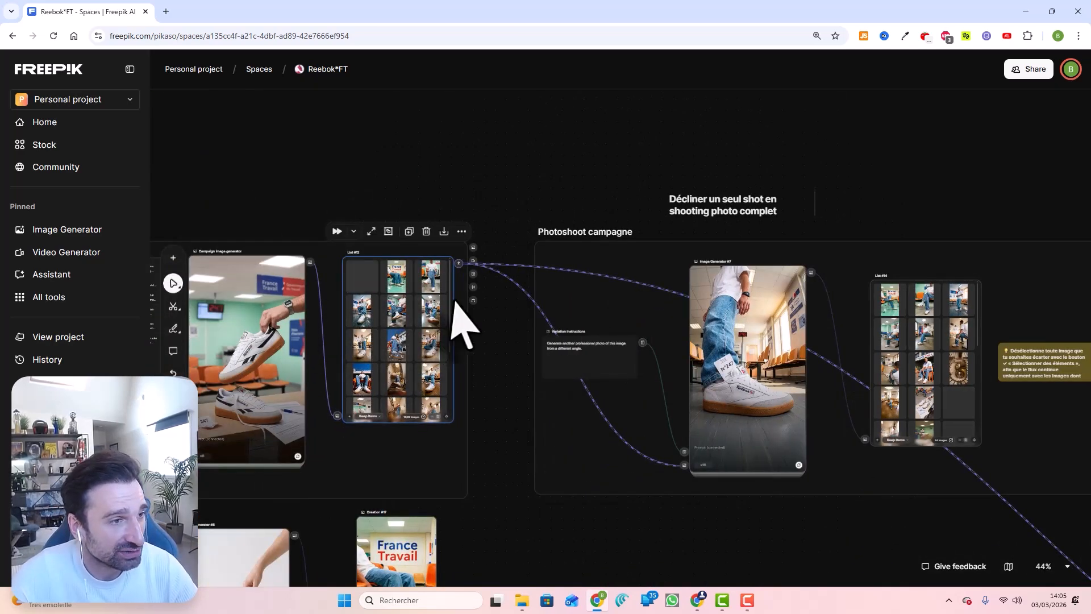
left_click_drag(818, 162, 611, 132)
left_click_drag(864, 390, 756, 266)
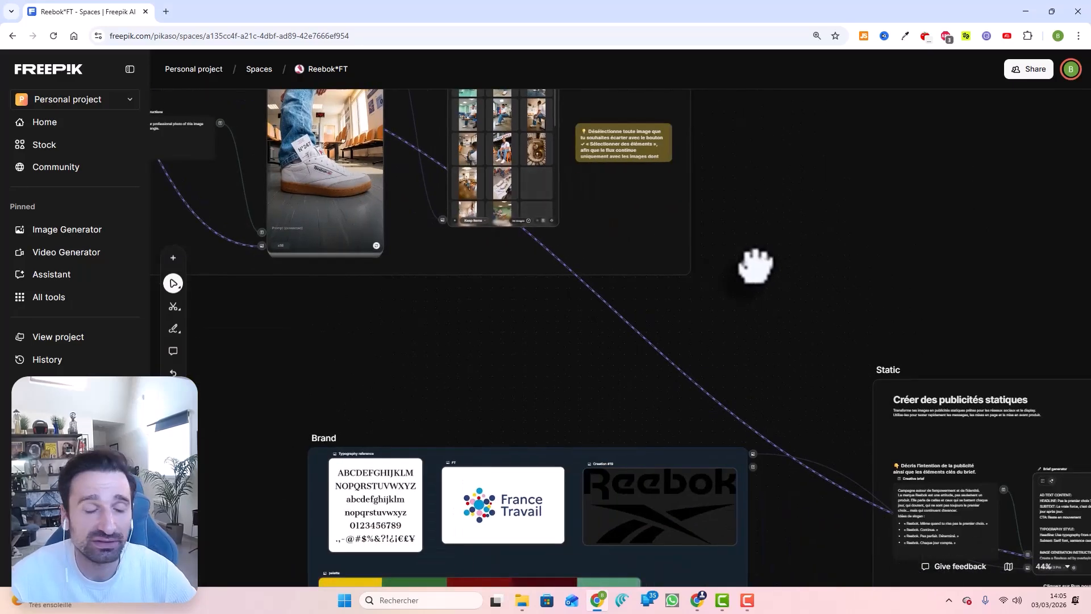
left_click_drag(770, 347, 743, 121)
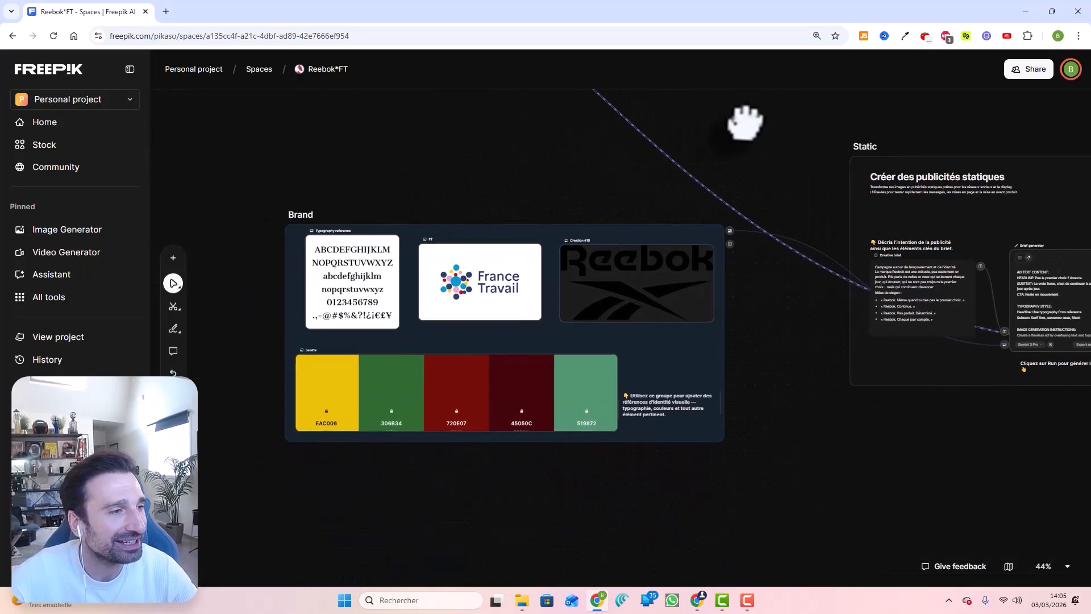
scroll(331, 271, "up", 5)
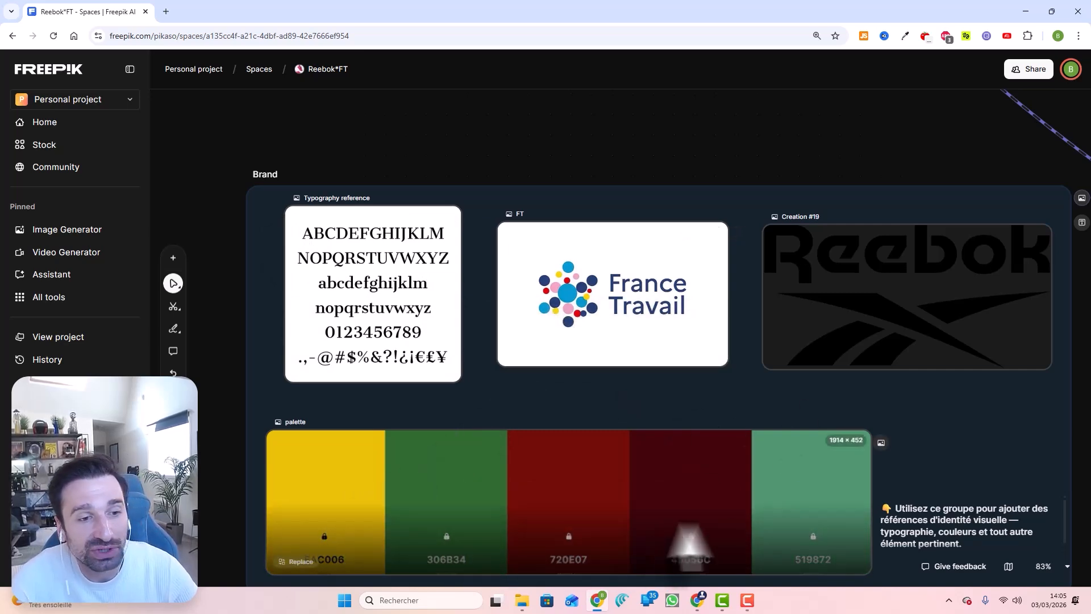
scroll(696, 162, "down", 3)
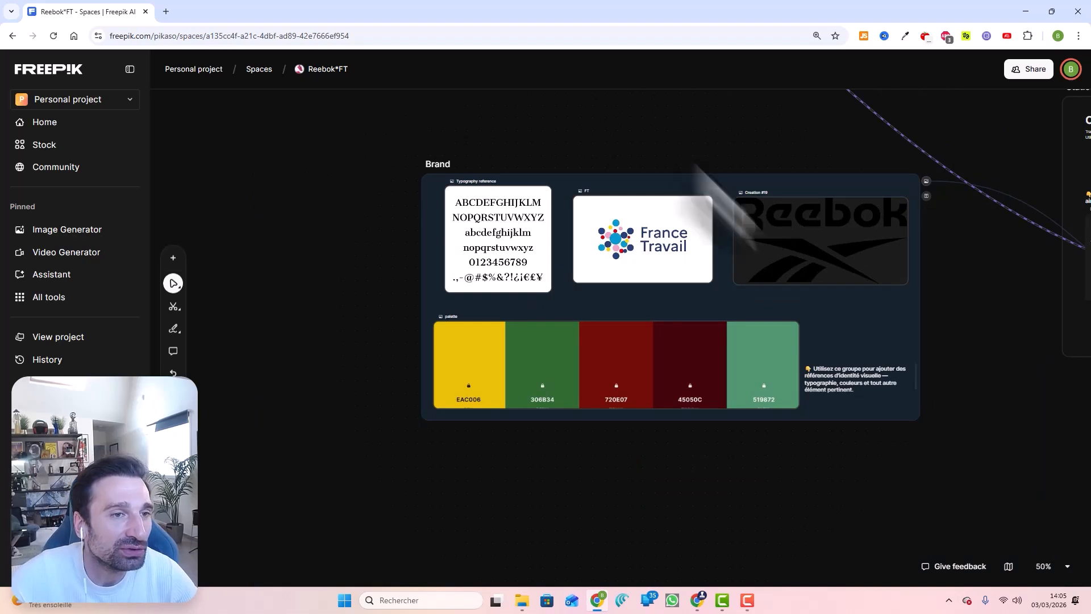
left_click_drag(1007, 358, 928, 341)
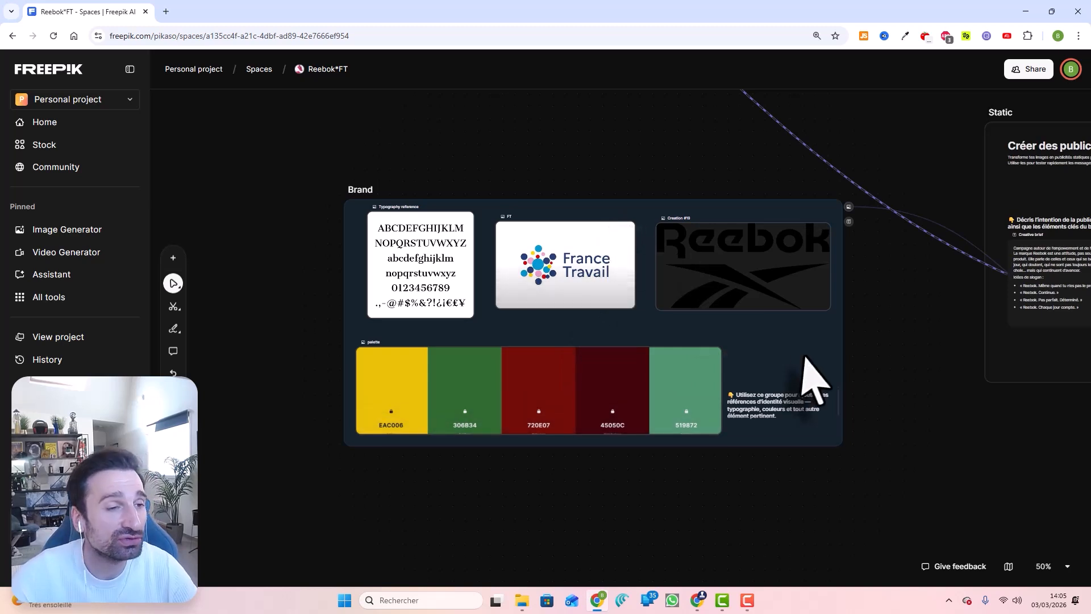
scroll(805, 357, "down", 2)
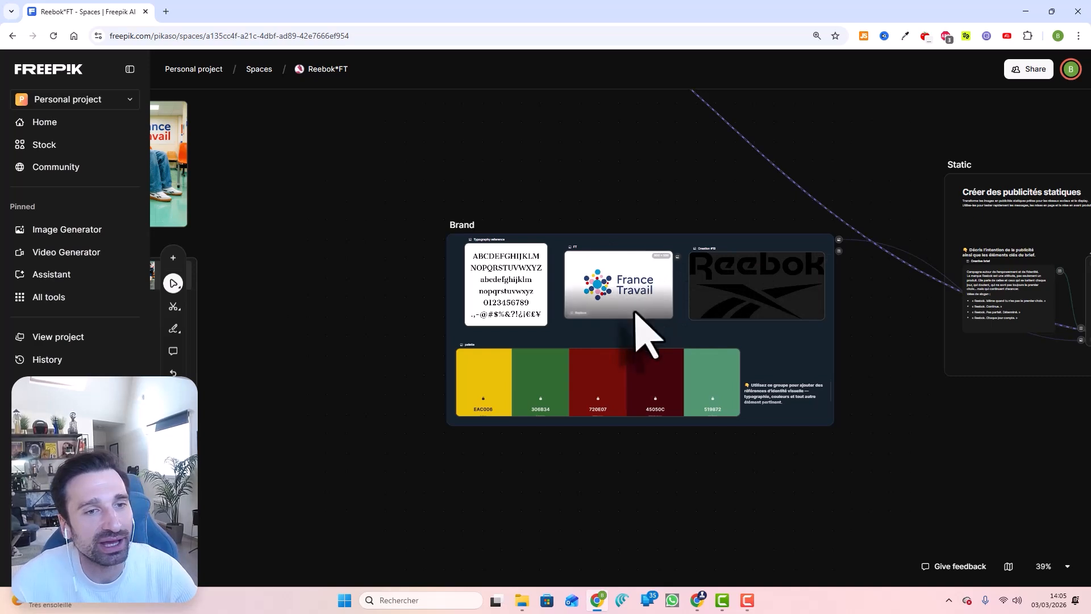
left_click_drag(856, 366, 628, 341)
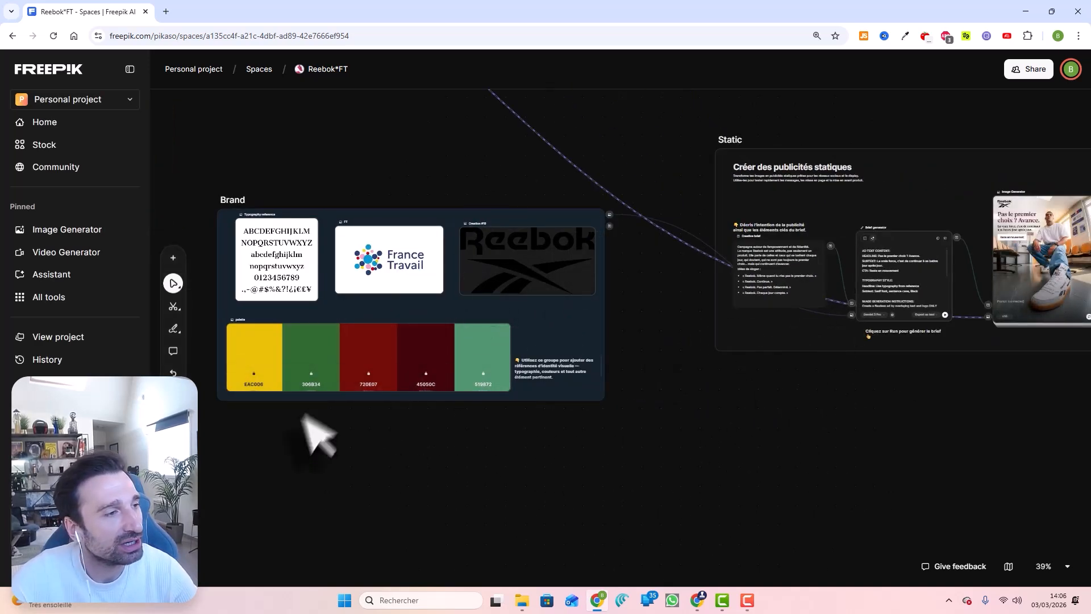
left_click_drag(443, 475, 558, 395)
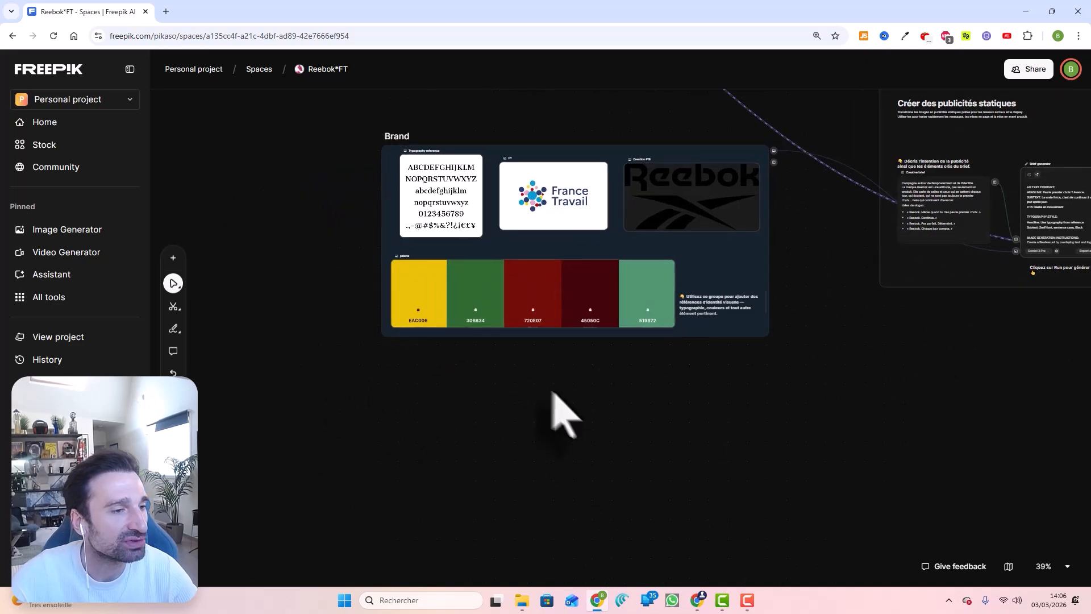
double_click(527, 383)
left_click(568, 488)
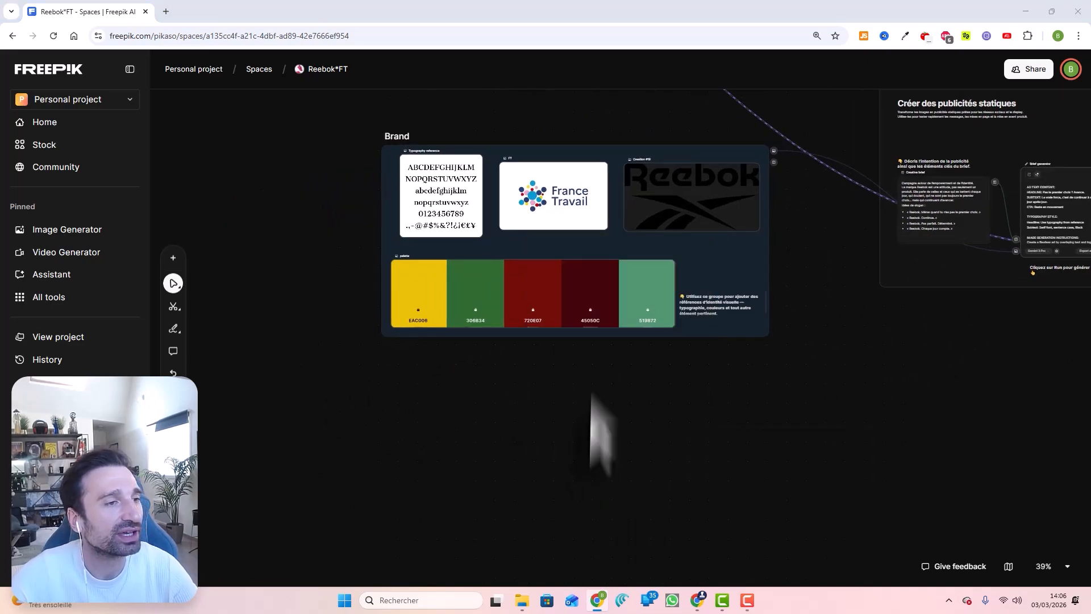
left_click(398, 216)
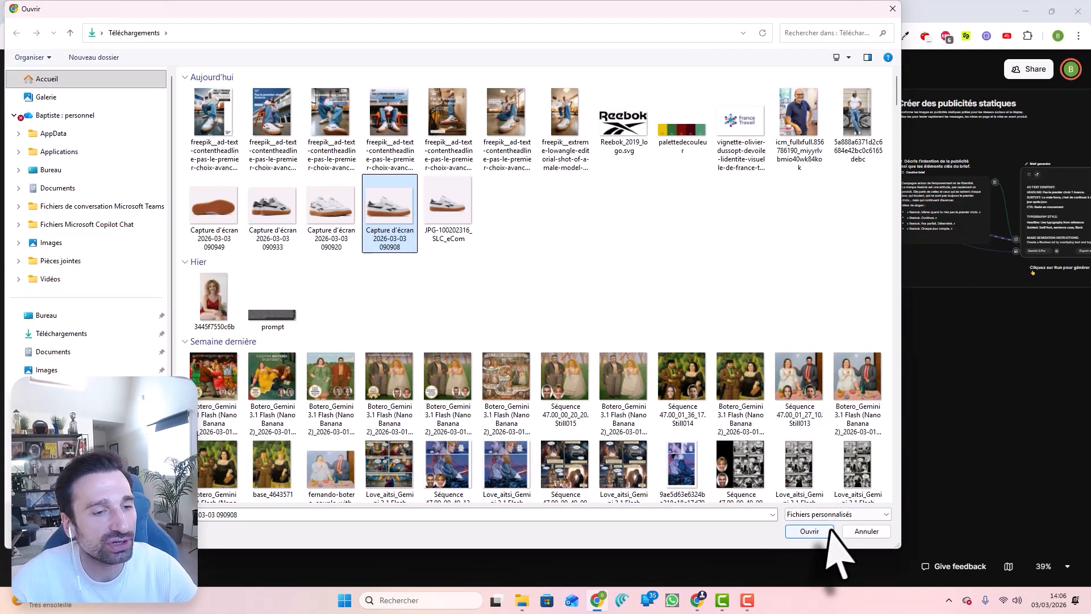
left_click(812, 531)
left_click_drag(596, 380, 551, 414)
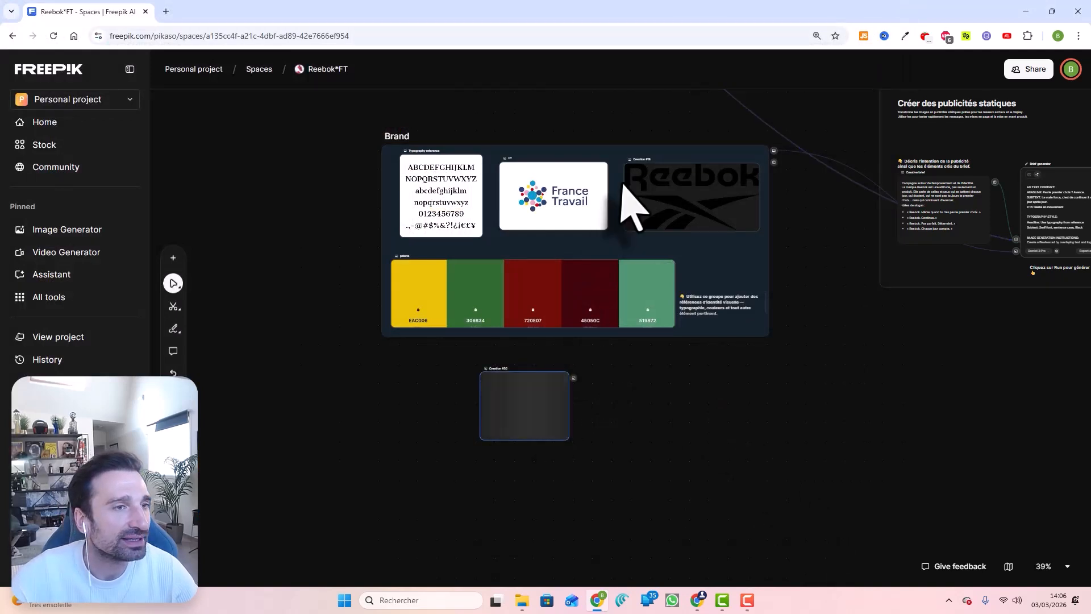
Ungroup the Brand group and regroup its typography reference, France Travail and Reebok logos and colour palette together with the sneaker image
right_click(604, 153)
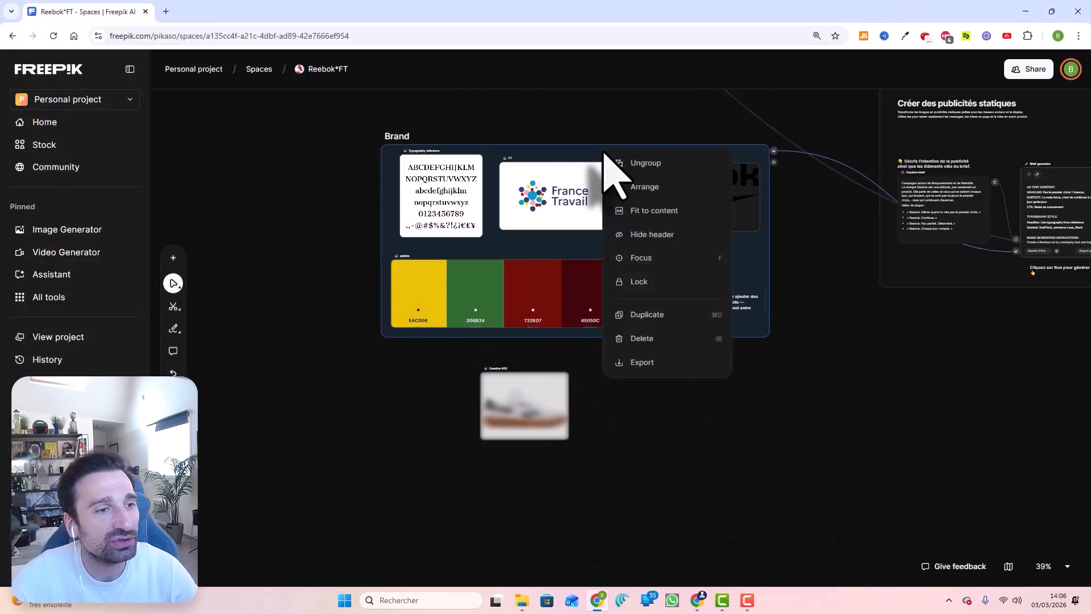
left_click(631, 163)
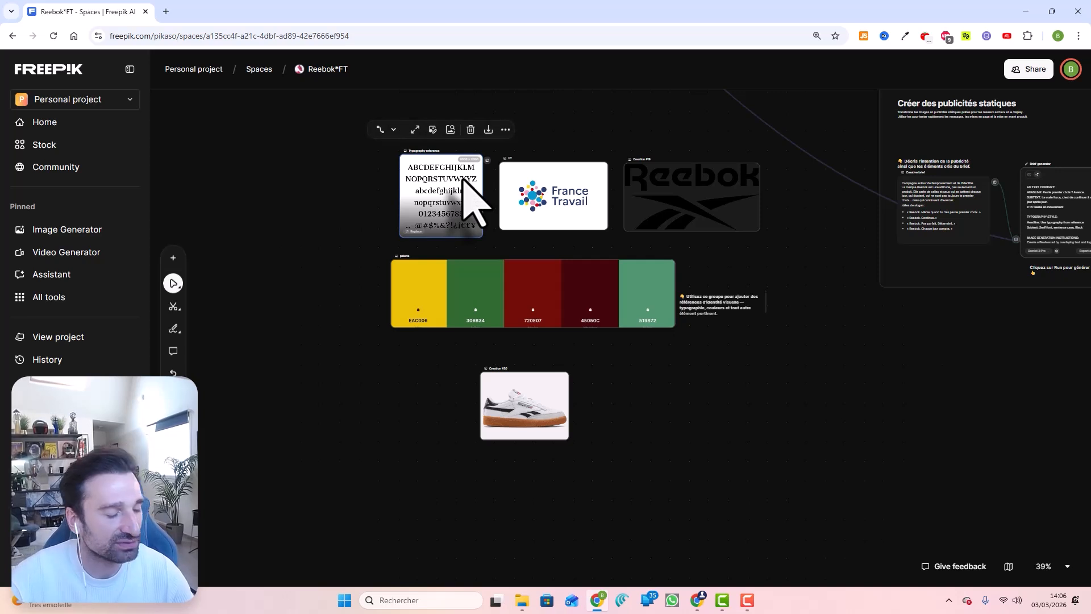
left_click(540, 209, "shift")
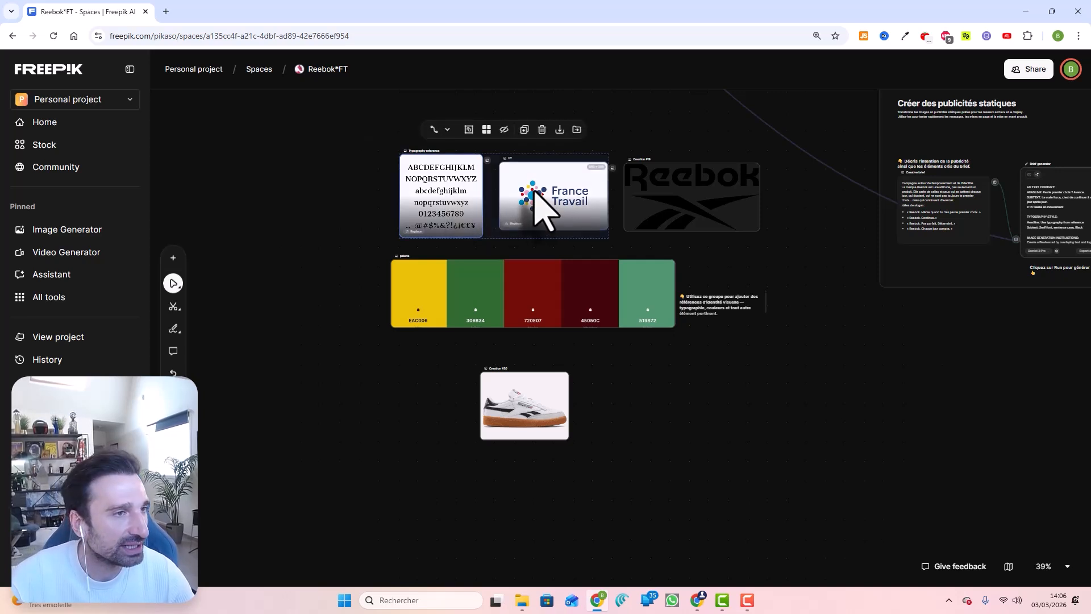
left_click(662, 190, "shift")
left_click(527, 280, "shift")
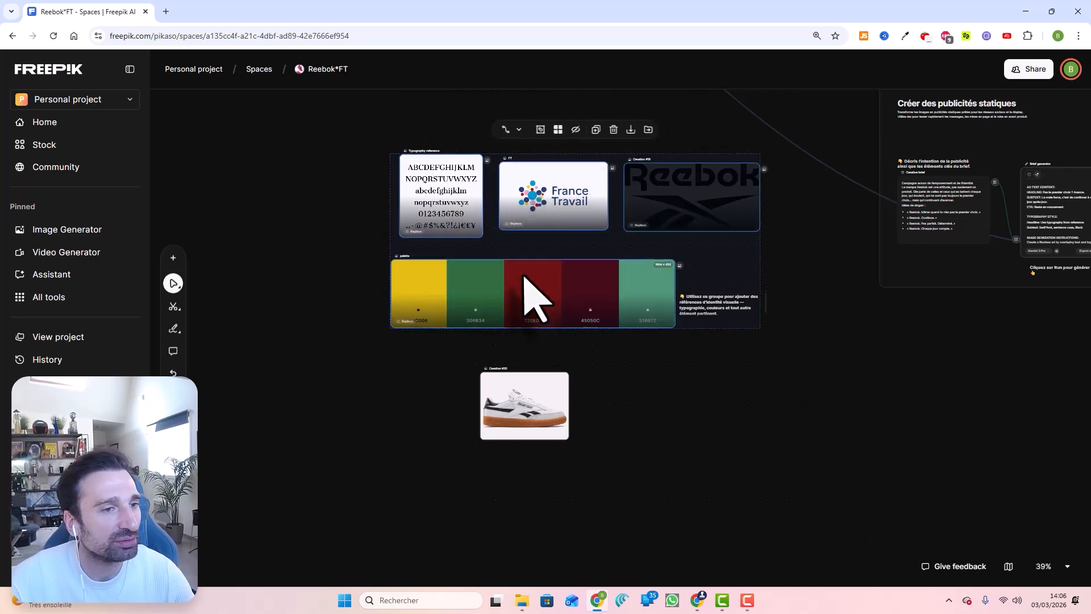
left_click(534, 404, "shift")
right_click(523, 384)
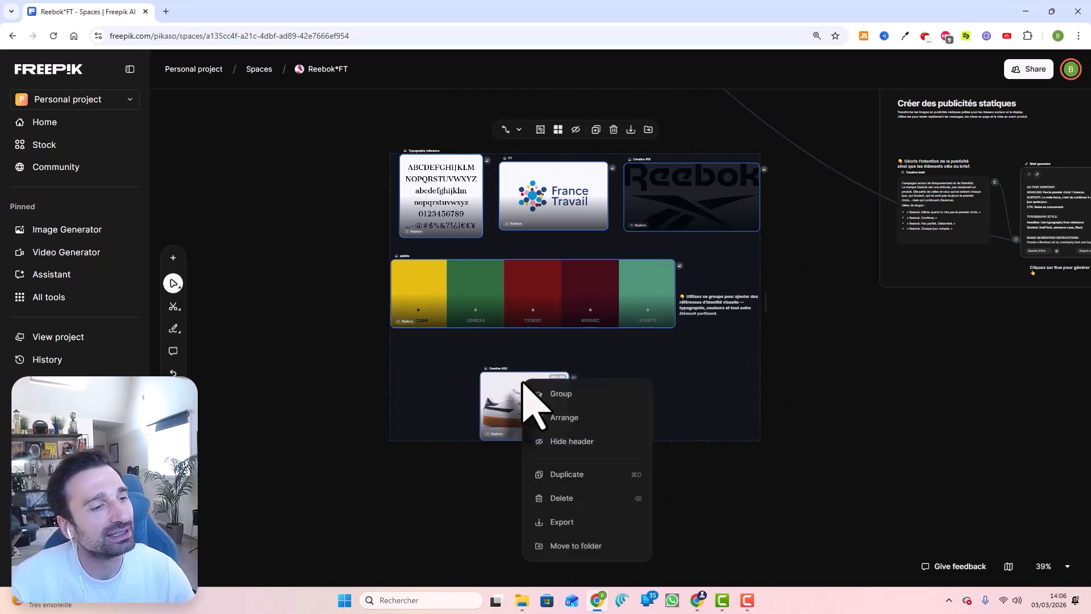
left_click(549, 394)
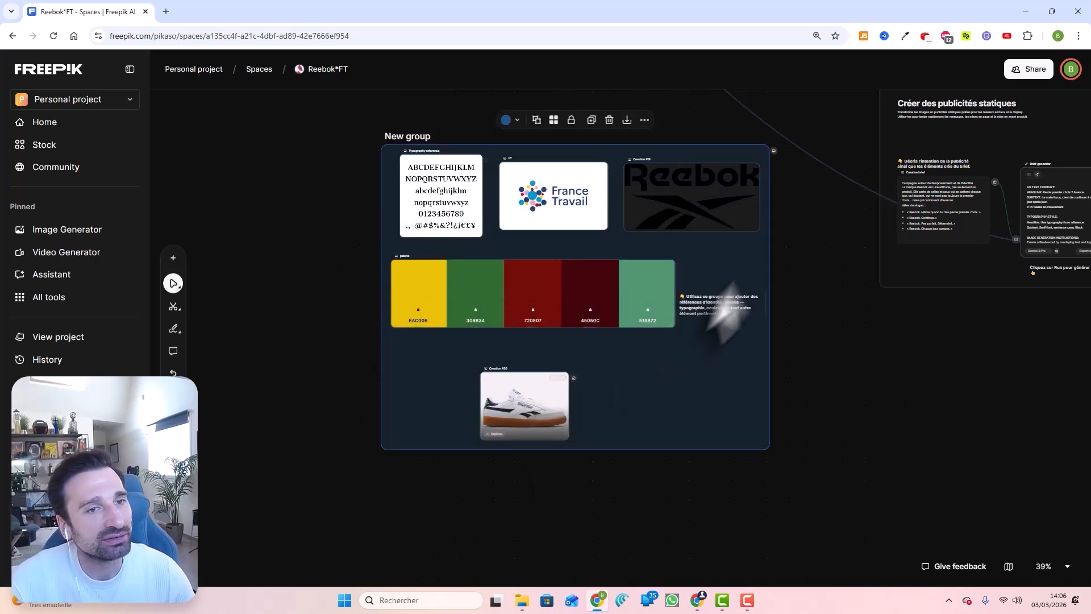
left_click(813, 272)
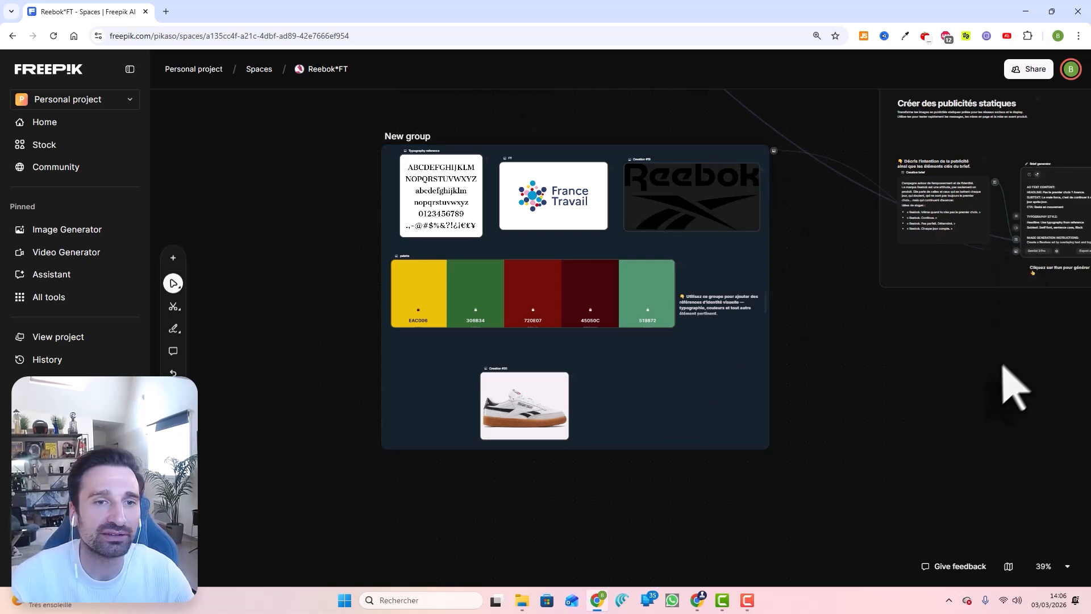
Read the Creative brief in the Static group and move the Brief generator node slightly up
left_click_drag(1003, 343, 815, 345)
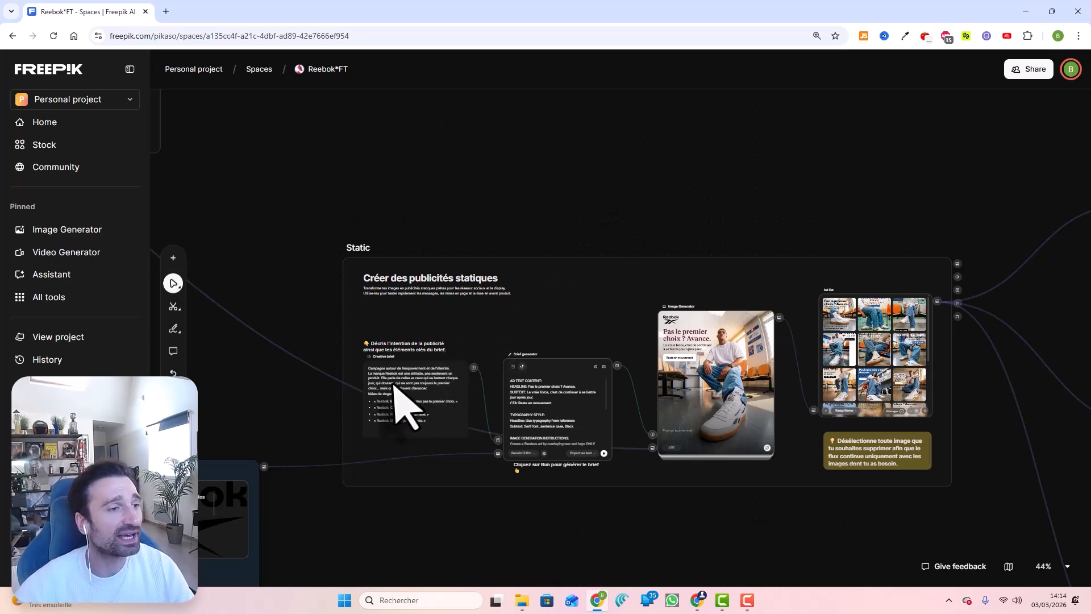
scroll(396, 382, "up", 5)
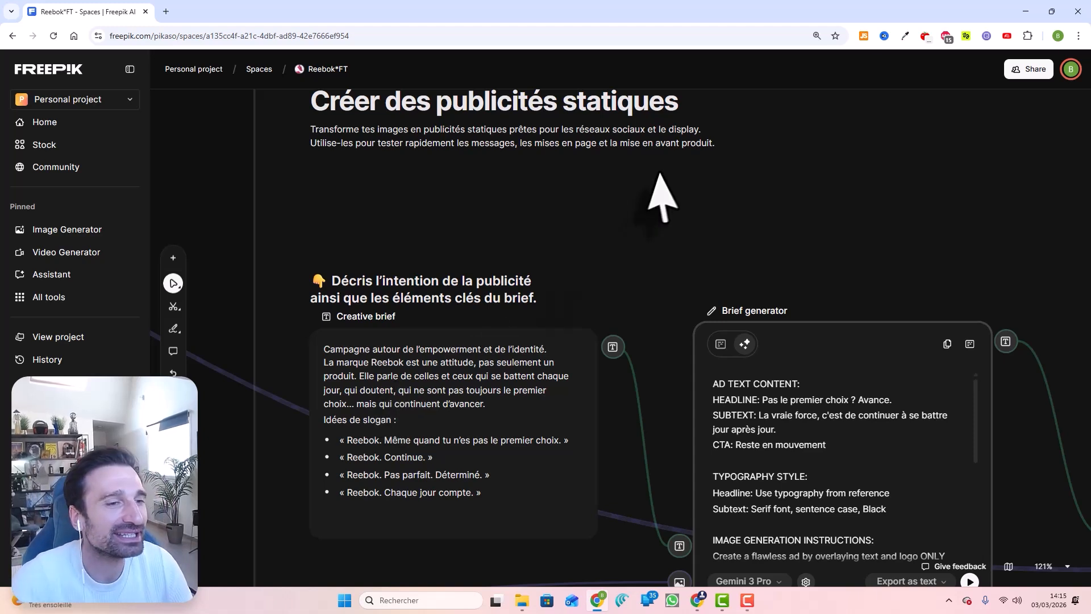
scroll(660, 195, "down", 5)
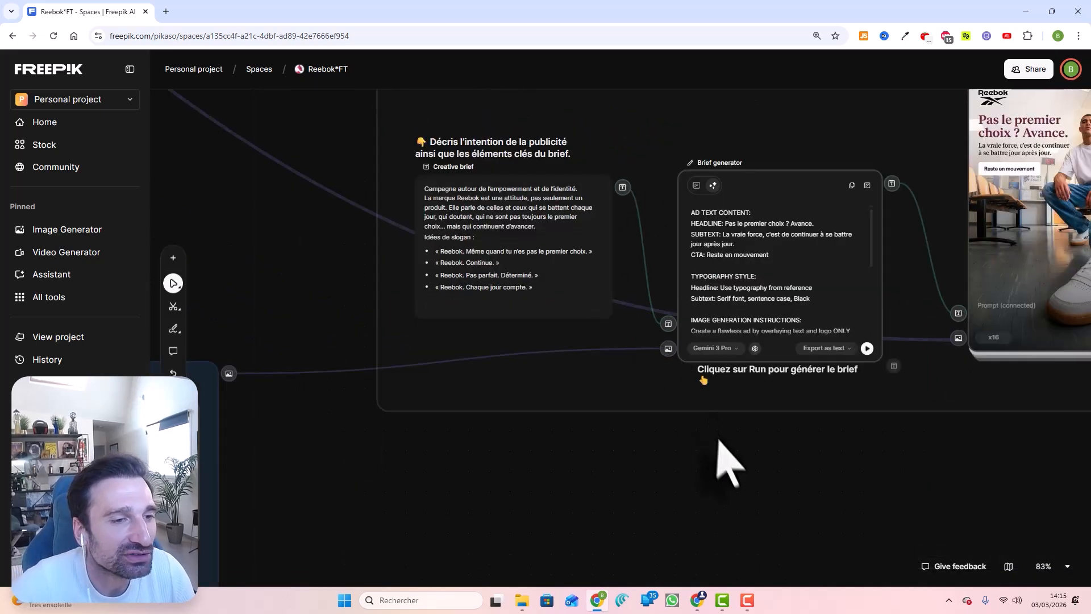
double_click(721, 450)
left_click_drag(780, 183, 780, 161)
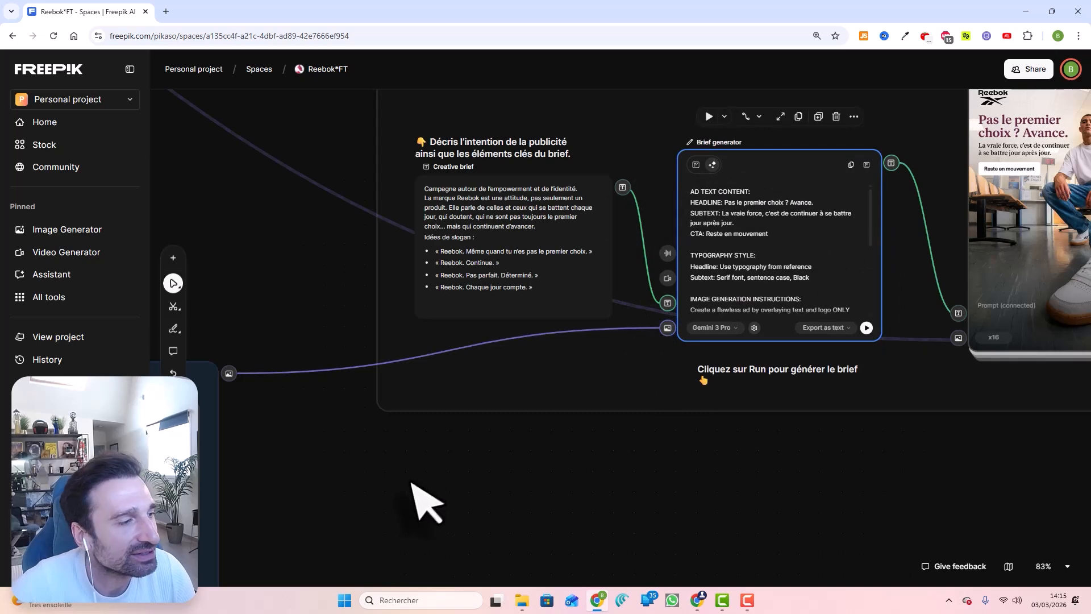
Trace the Brief generator's image input back to the brand references and read its ad text, typography and image instructions
left_click_drag(426, 504, 1006, 417)
scroll(796, 443, "down", 2)
left_click_drag(860, 441, 321, 474)
scroll(859, 372, "up", 4)
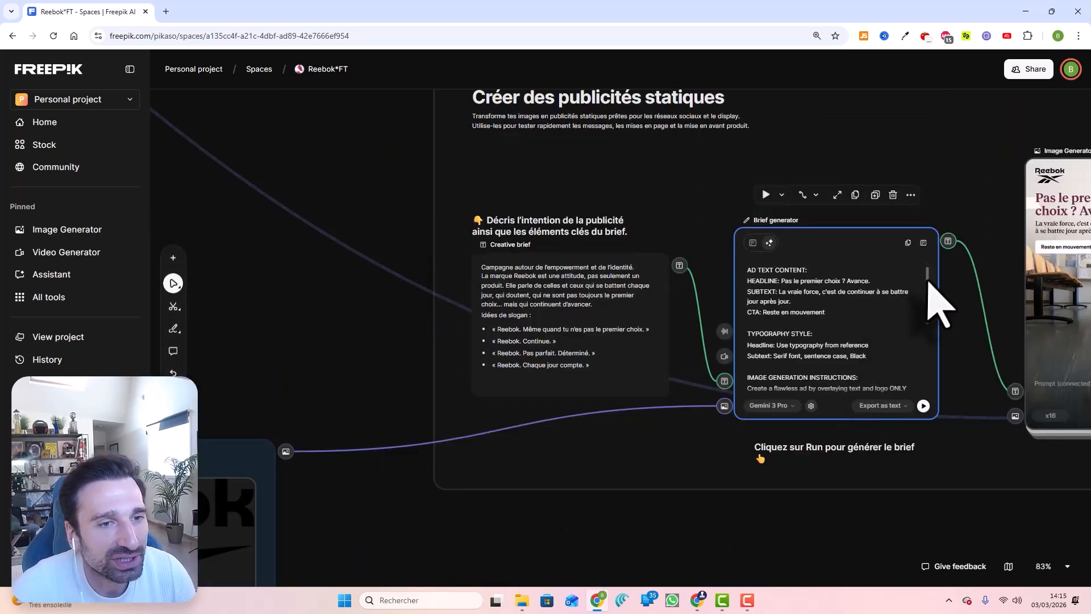
scroll(932, 301, "down", 1)
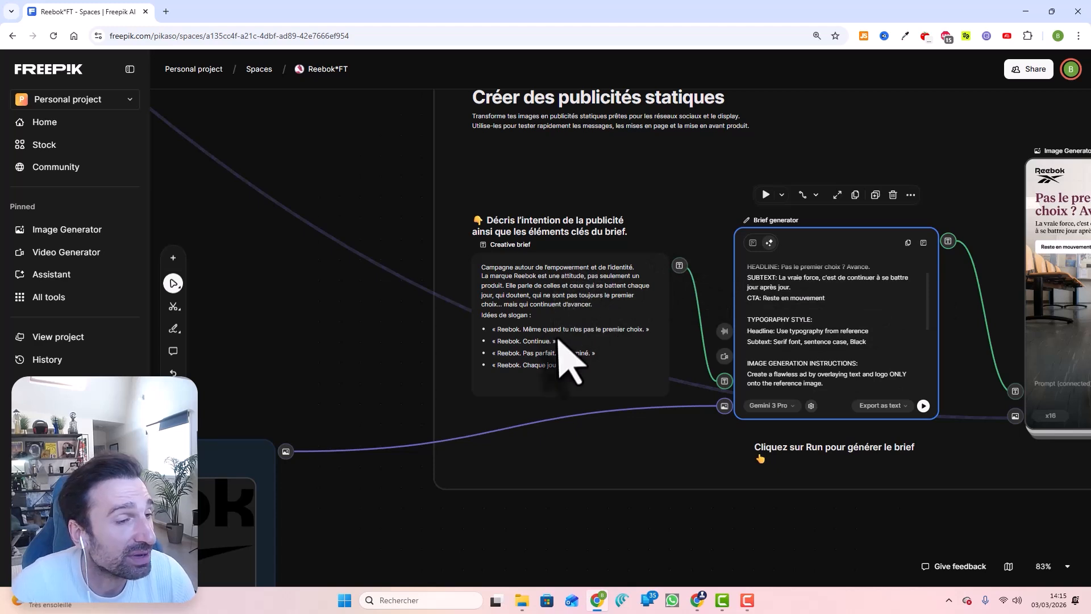
scroll(932, 341, "down", 3)
scroll(938, 353, "up", 3)
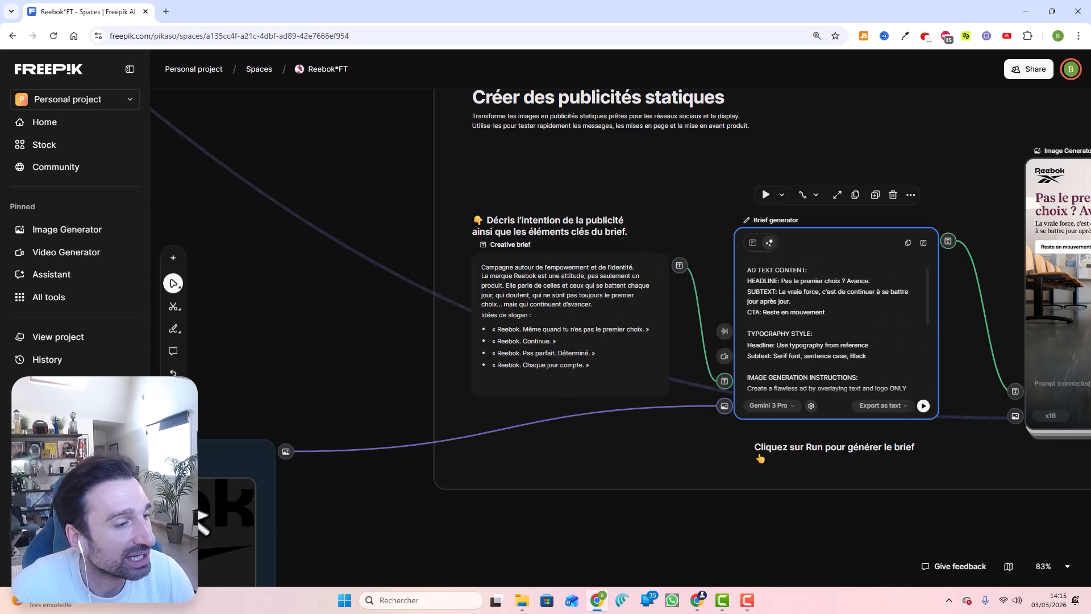
Examine how the Brief generator feeds the x16 Image Generator and how its output reaches the Ad list
left_click_drag(1001, 529, 680, 475)
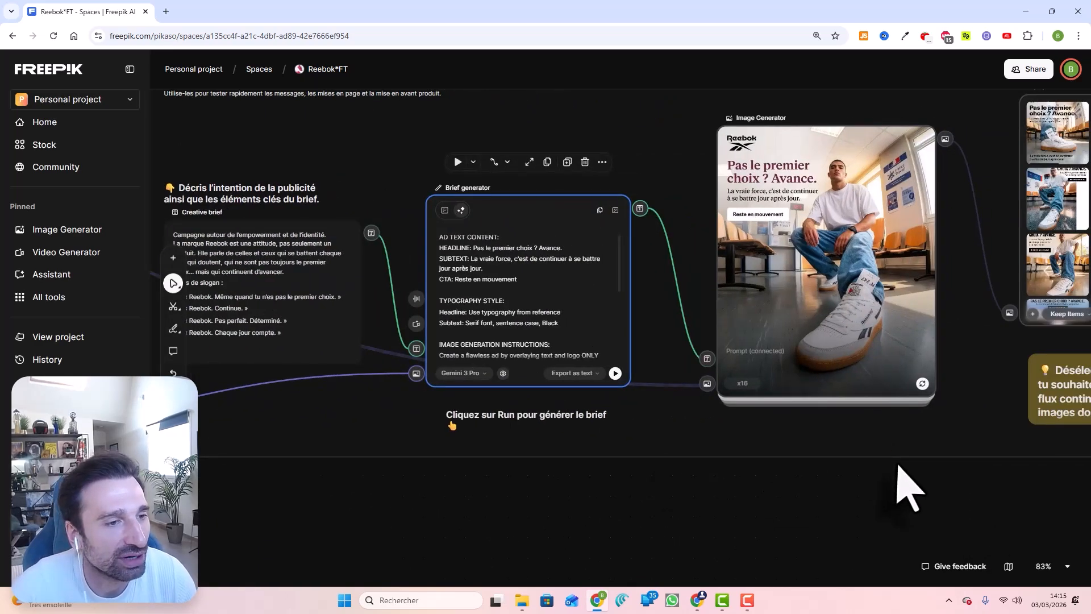
mouse_move(743, 379)
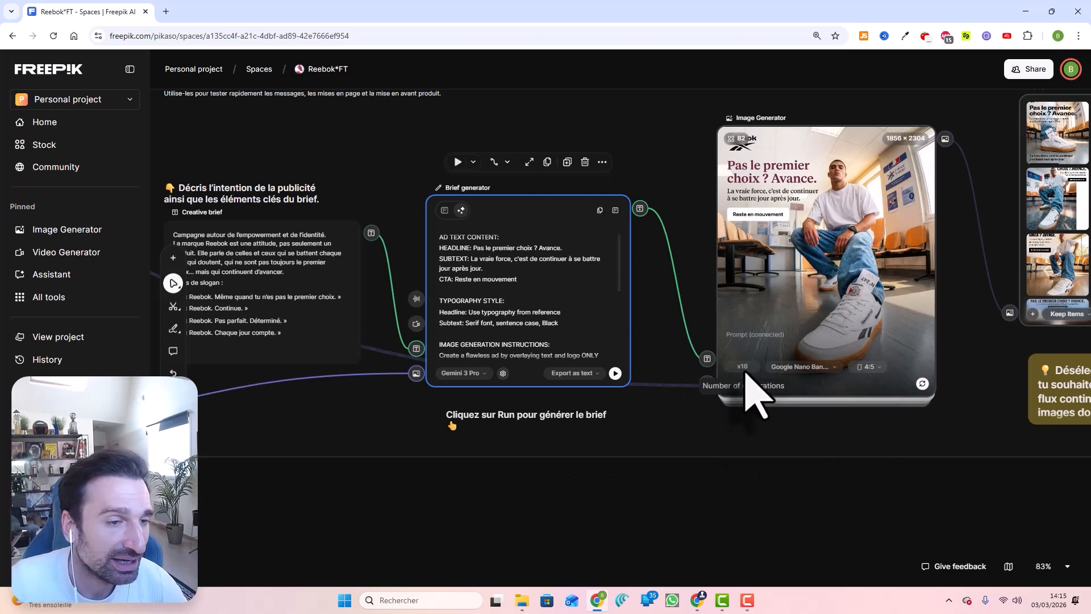
scroll(746, 374, "down", 5)
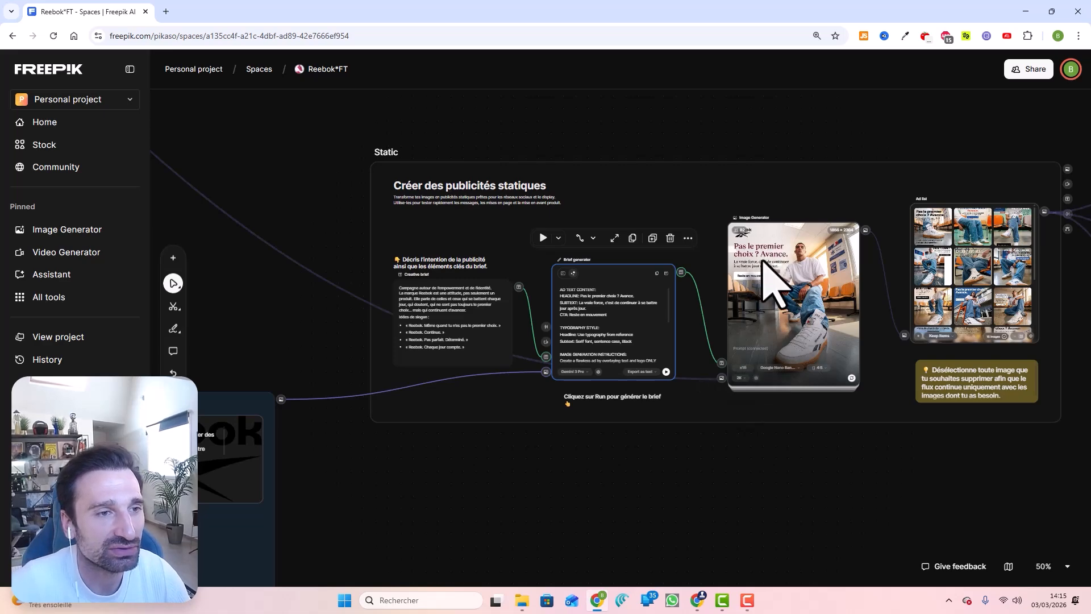
scroll(770, 275, "up", 5)
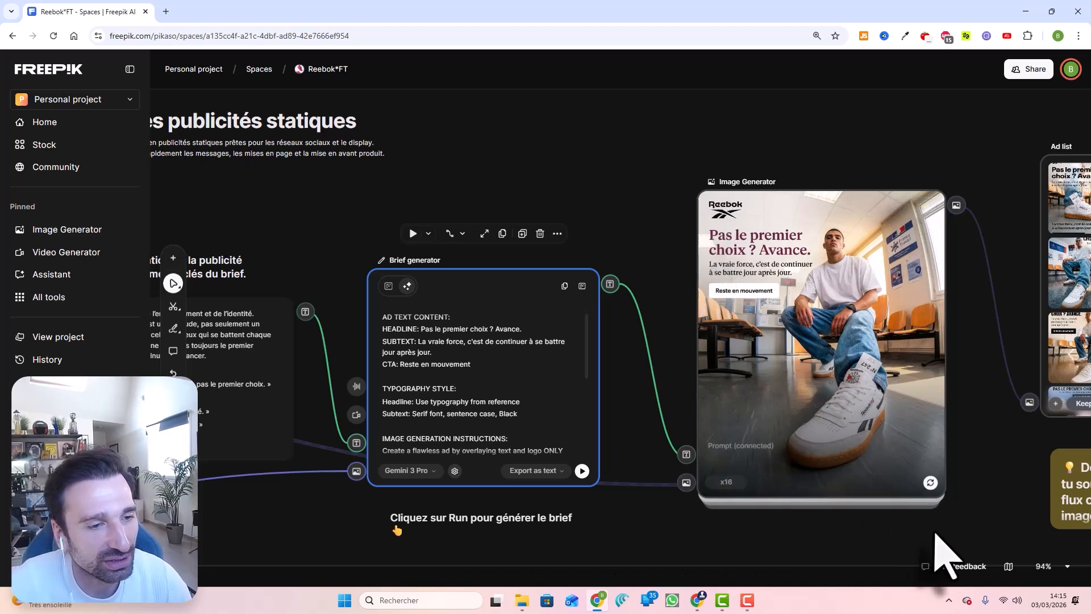
left_click_drag(998, 524, 572, 438)
scroll(773, 341, "up", 2)
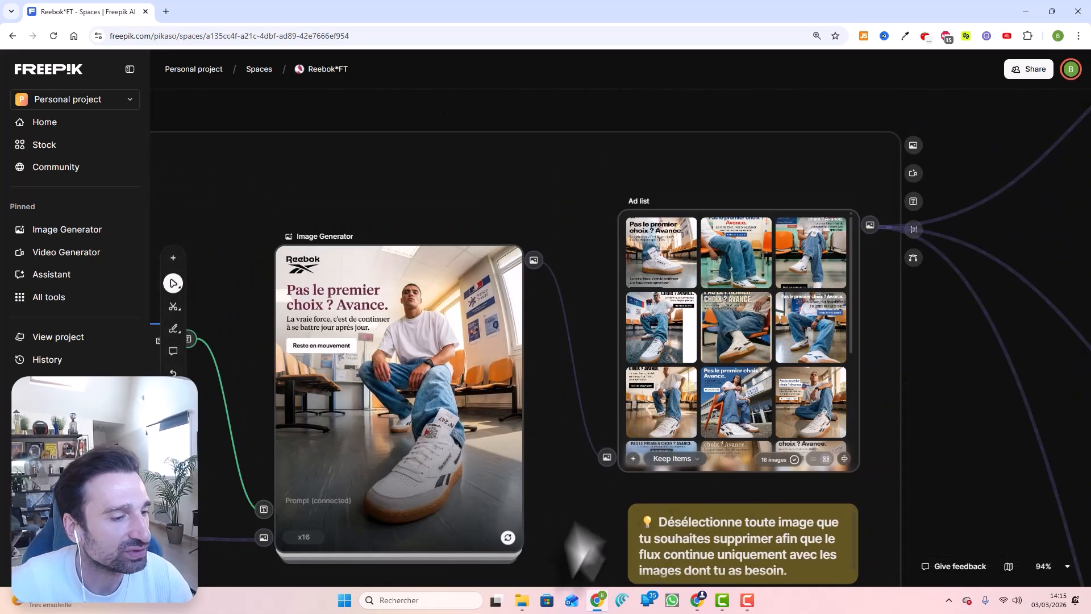
Switch to the image viewer, maximize it, and go through the exported "Pas le premier choix ? Avance." ads one by one
left_click(529, 605)
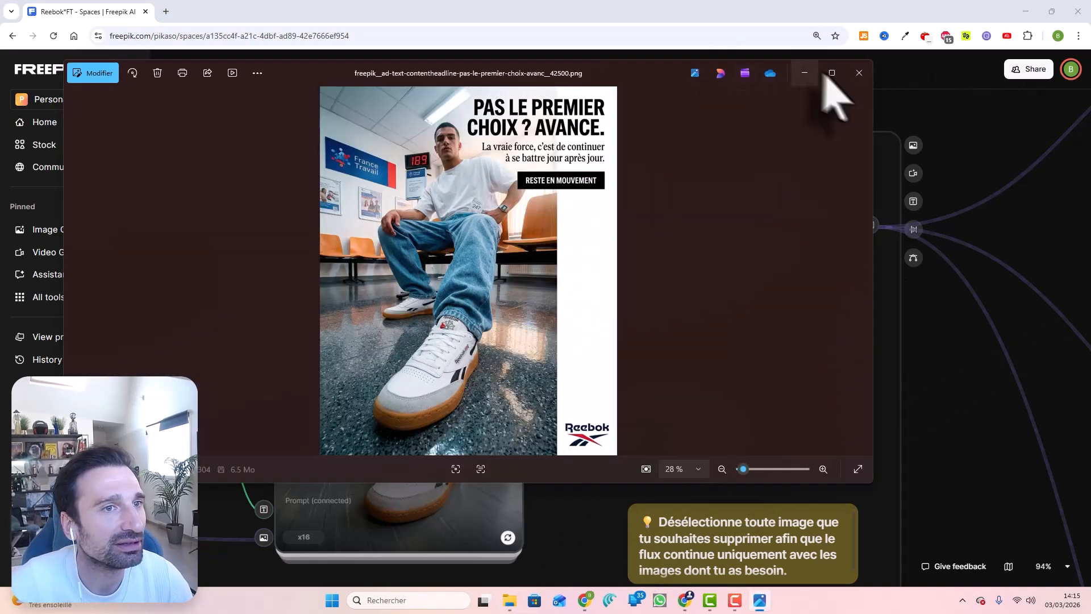
left_click(831, 77)
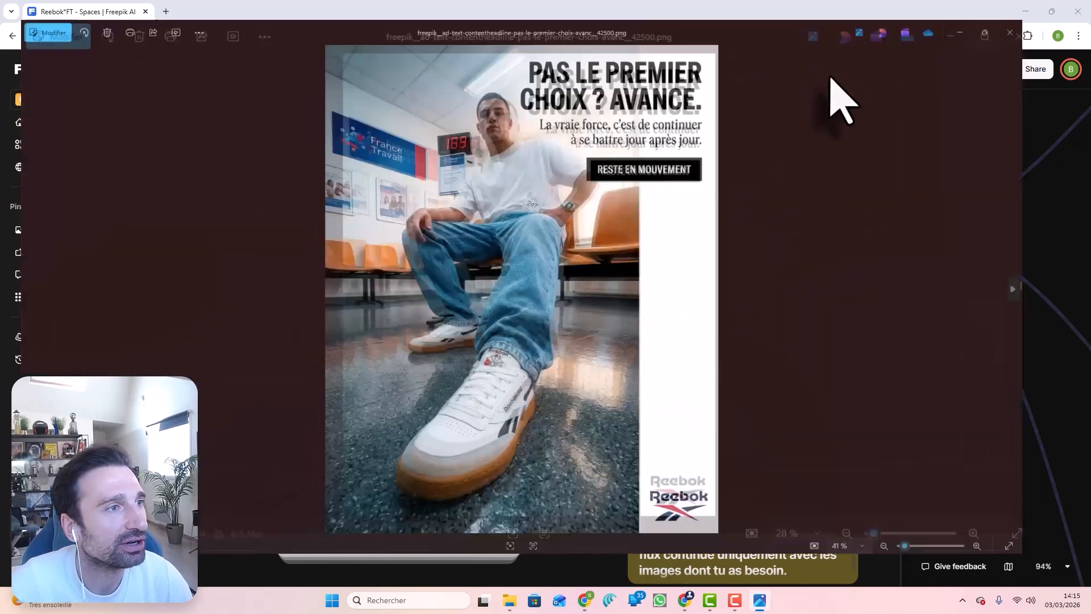
key("Right")
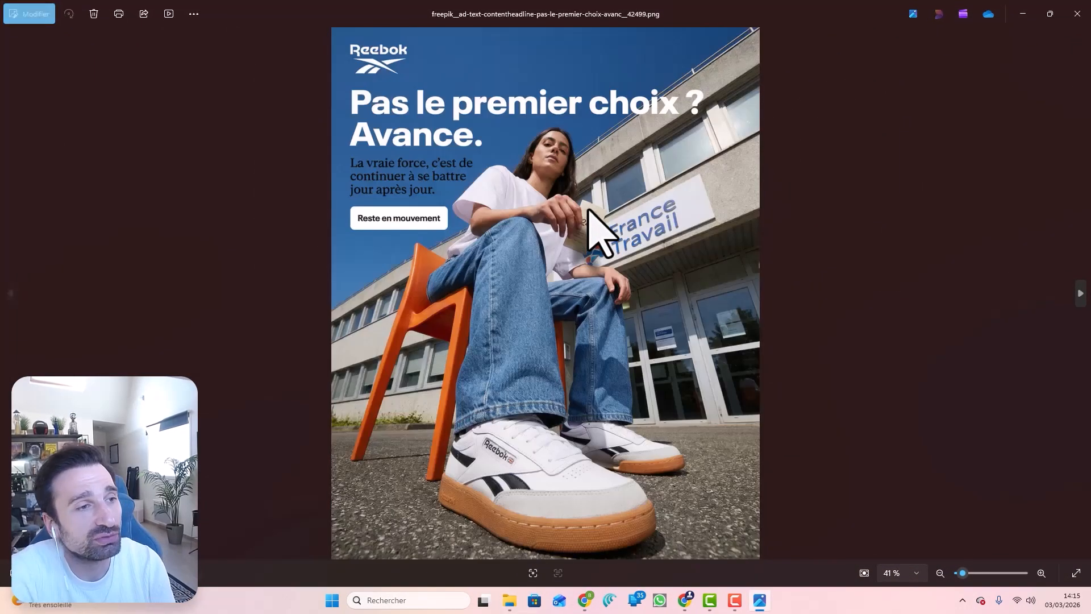
key("Right")
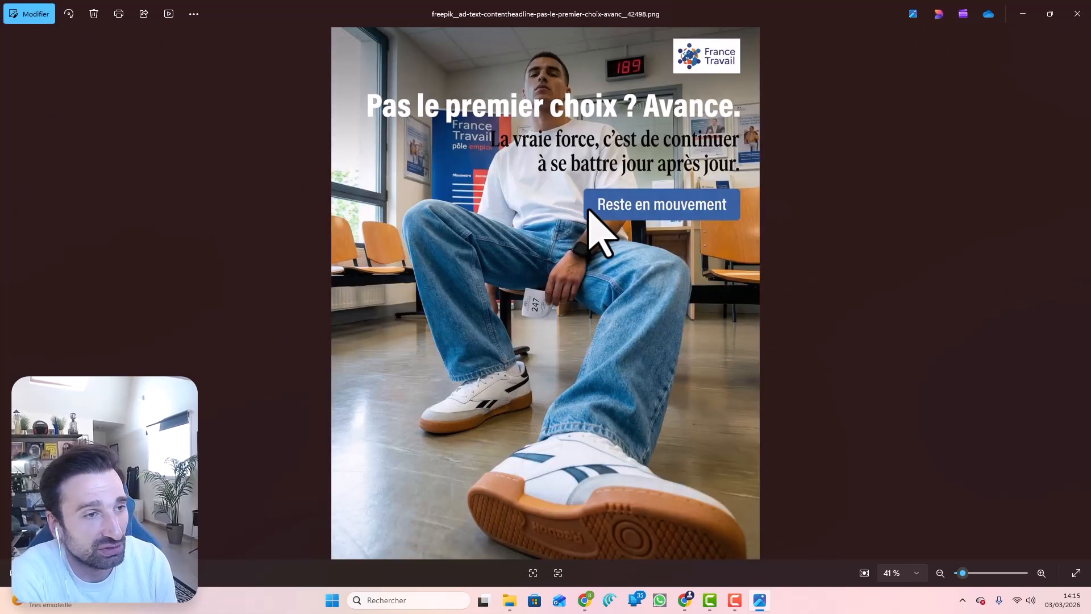
key("Right")
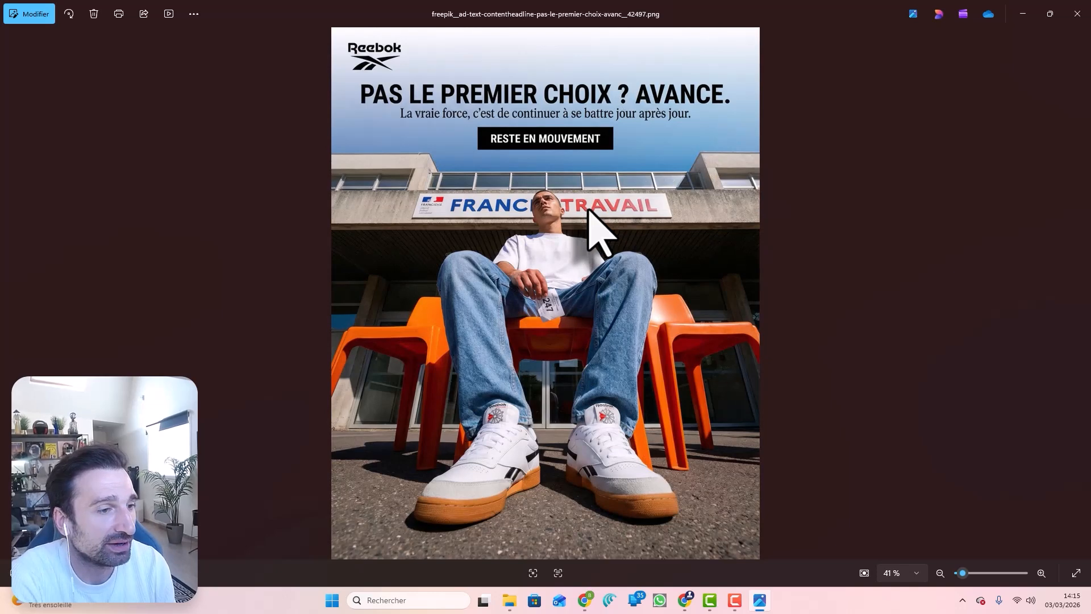
key("Right")
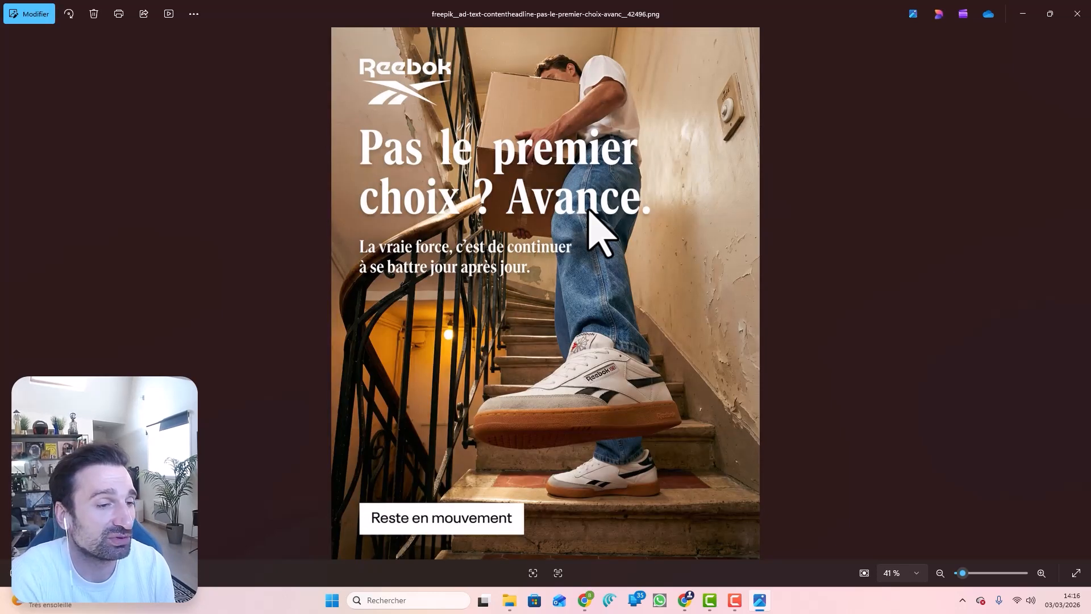
key("Right")
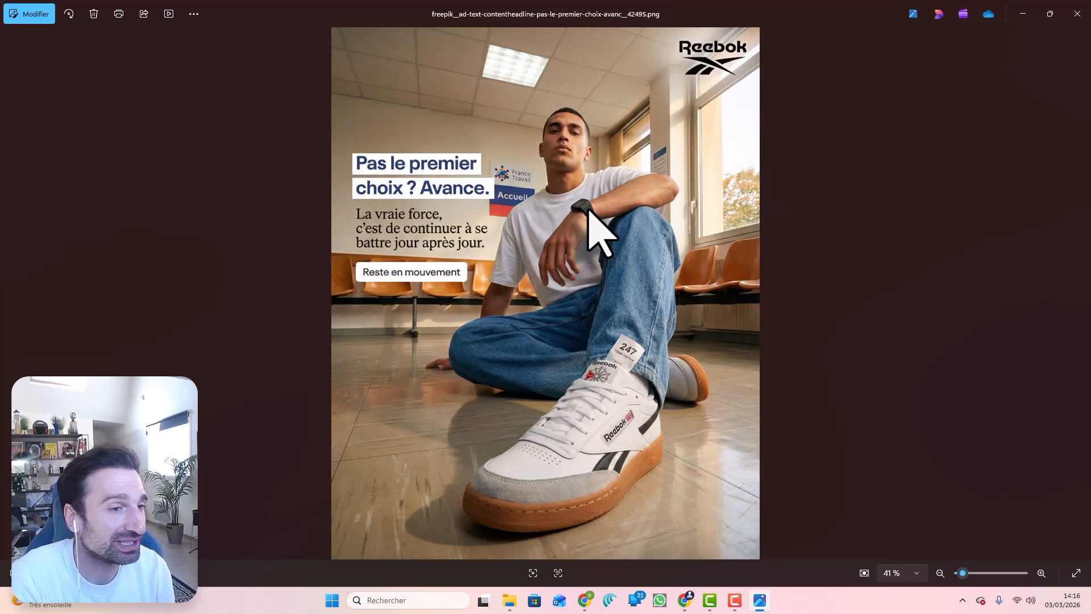
key("Right")
key("Left")
key("Right")
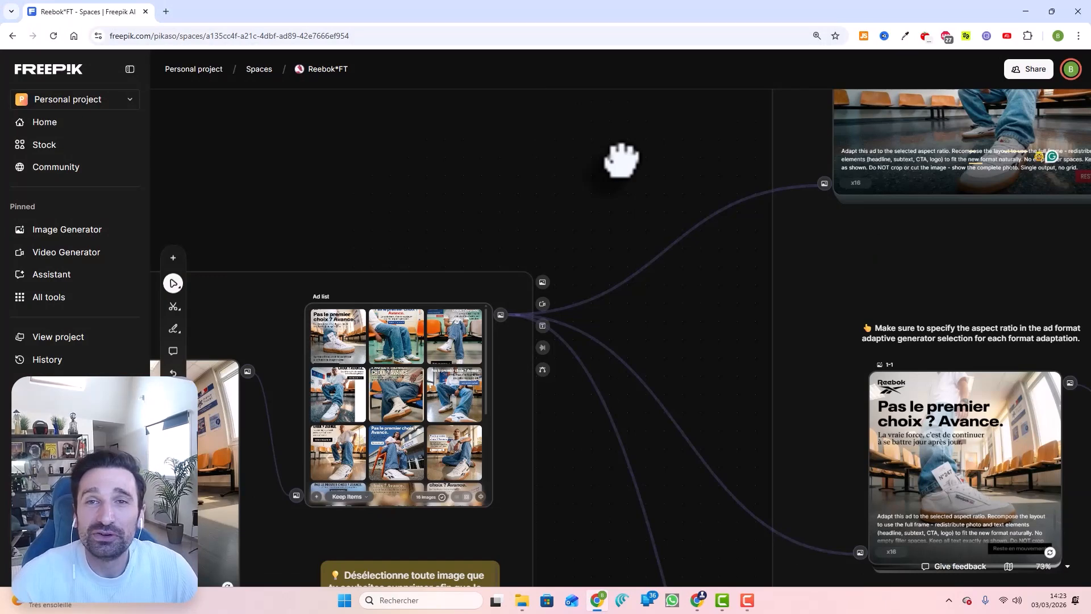
Follow the Ad list connections into the Adaptation group and examine the 16:9, 1:1 and 9:16 format generators
left_click_drag(399, 239, 685, 187)
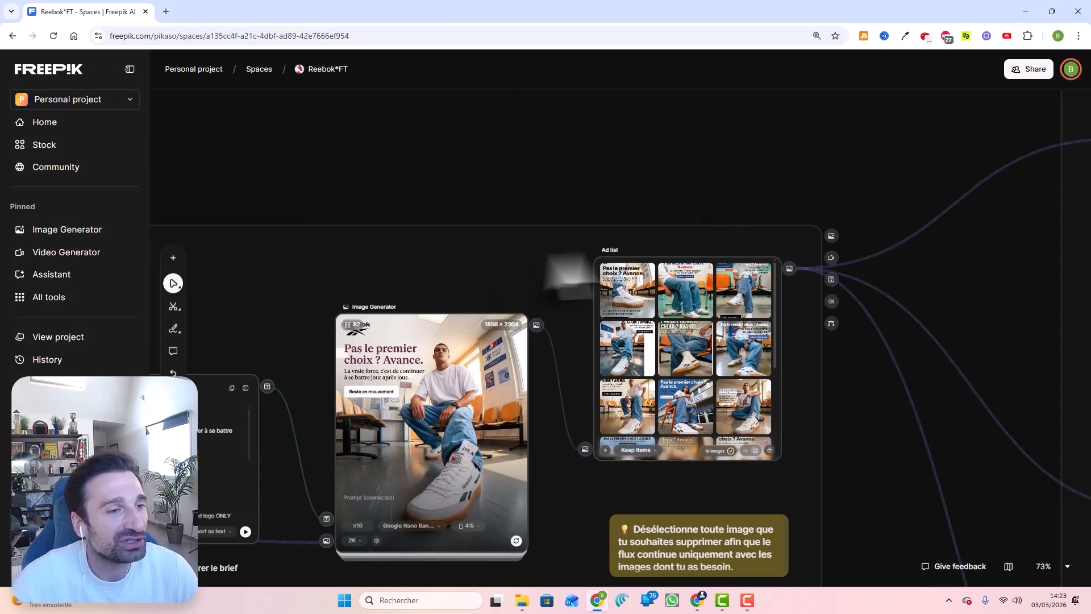
left_click_drag(812, 170, 292, 344)
scroll(740, 346, "down", 2)
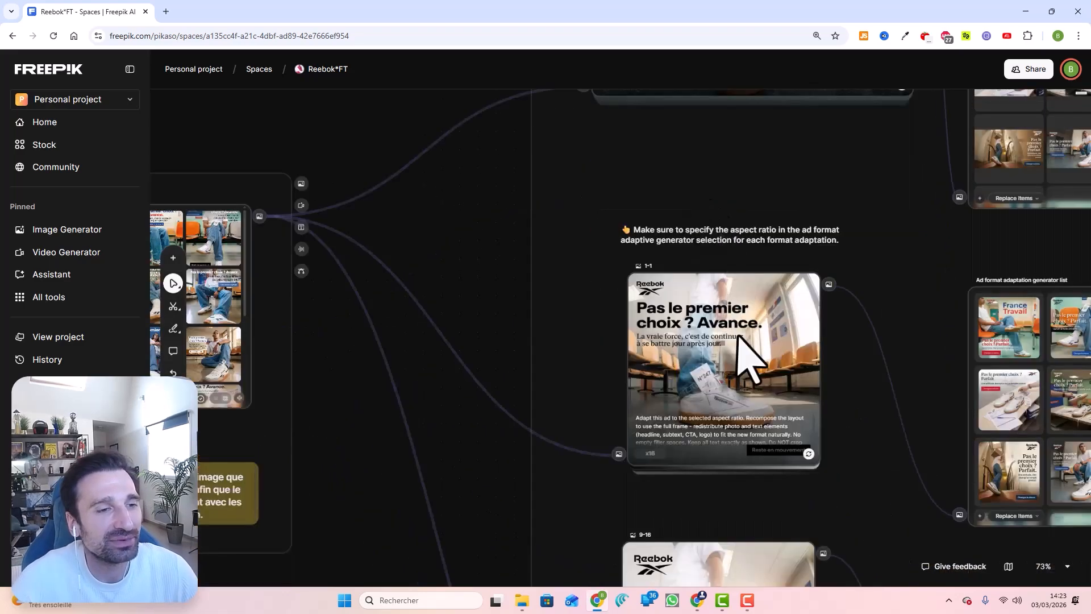
scroll(773, 500, "down", 4)
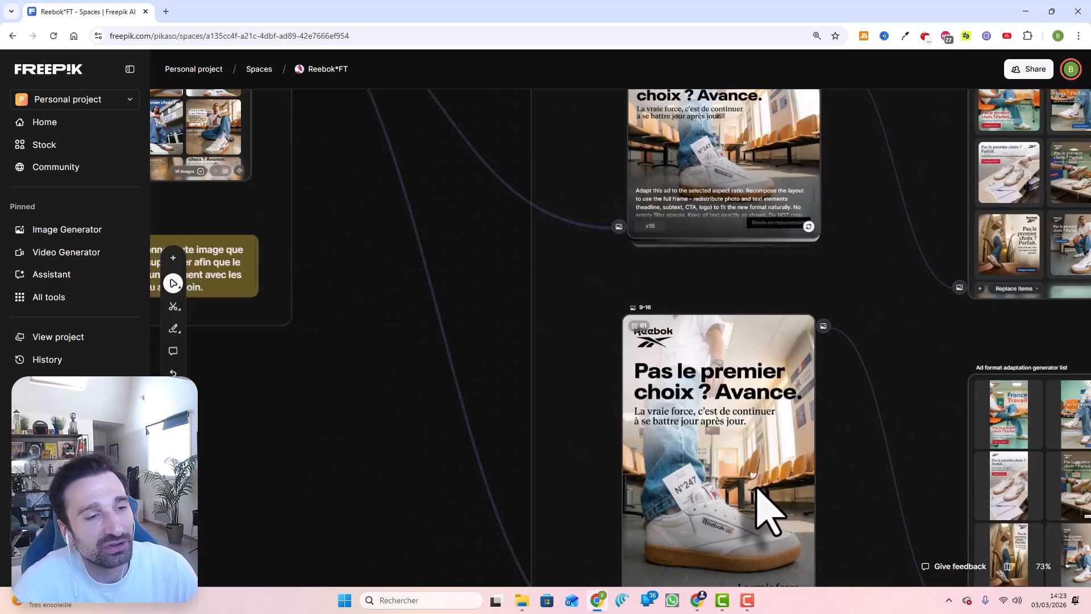
scroll(731, 475, "up", 6)
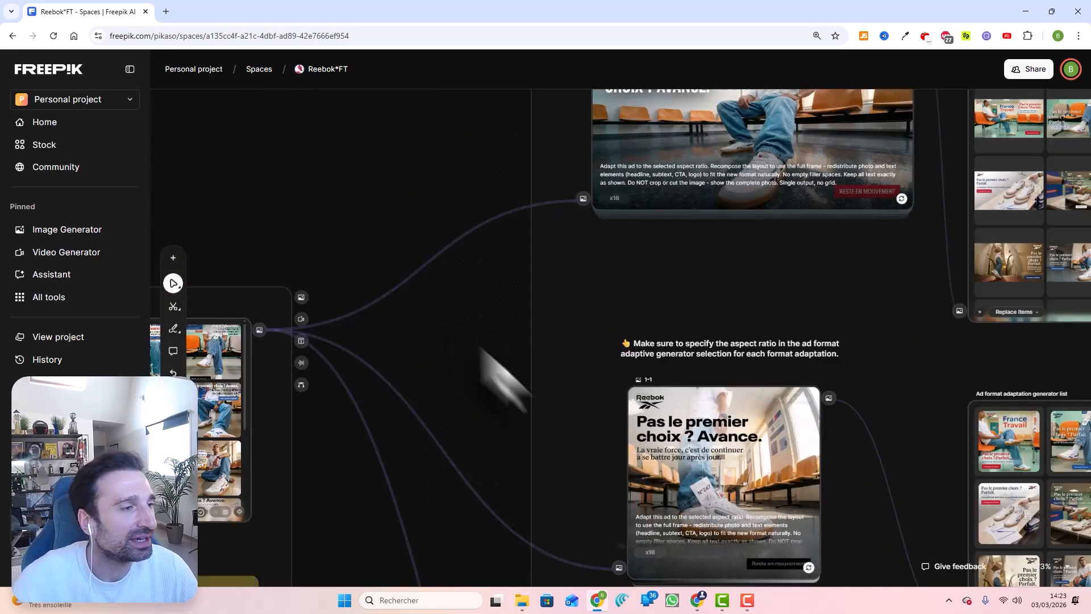
Add an Image Generator connected to the Ad list, view its aspect ratio options, and place it beside the 16-9 #2 generator
left_click_drag(480, 360, 653, 428)
left_click_drag(469, 444, 650, 190)
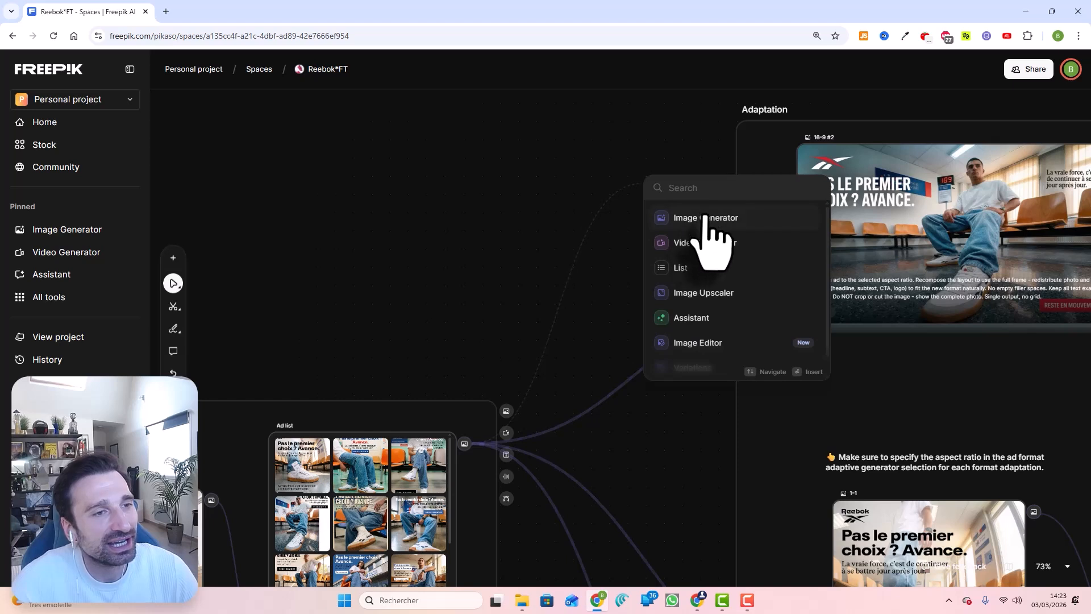
left_click(702, 218)
left_click(780, 283)
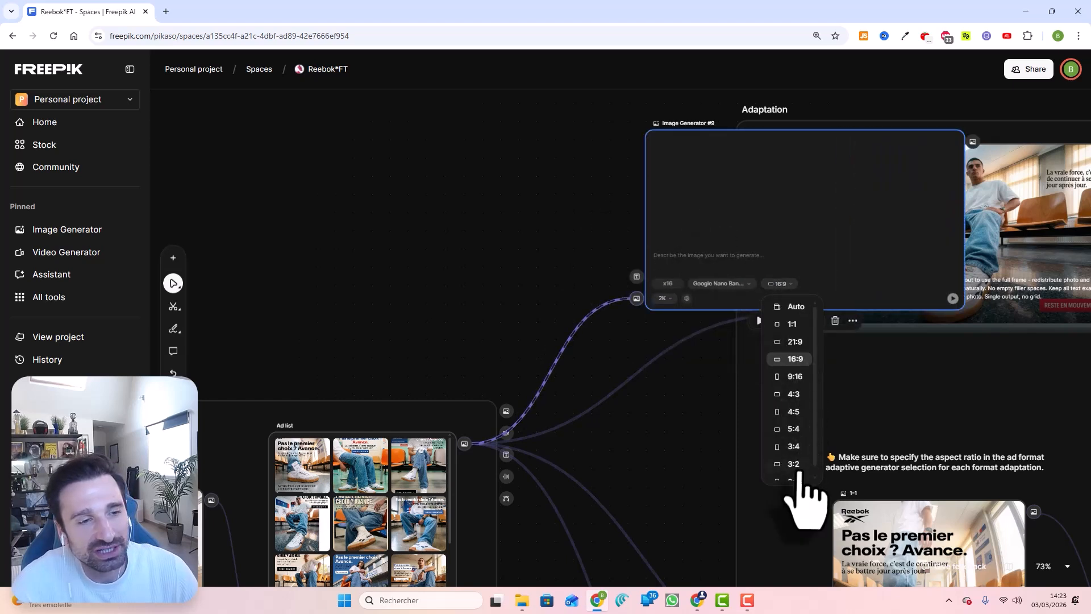
left_click_drag(861, 177, 662, 177)
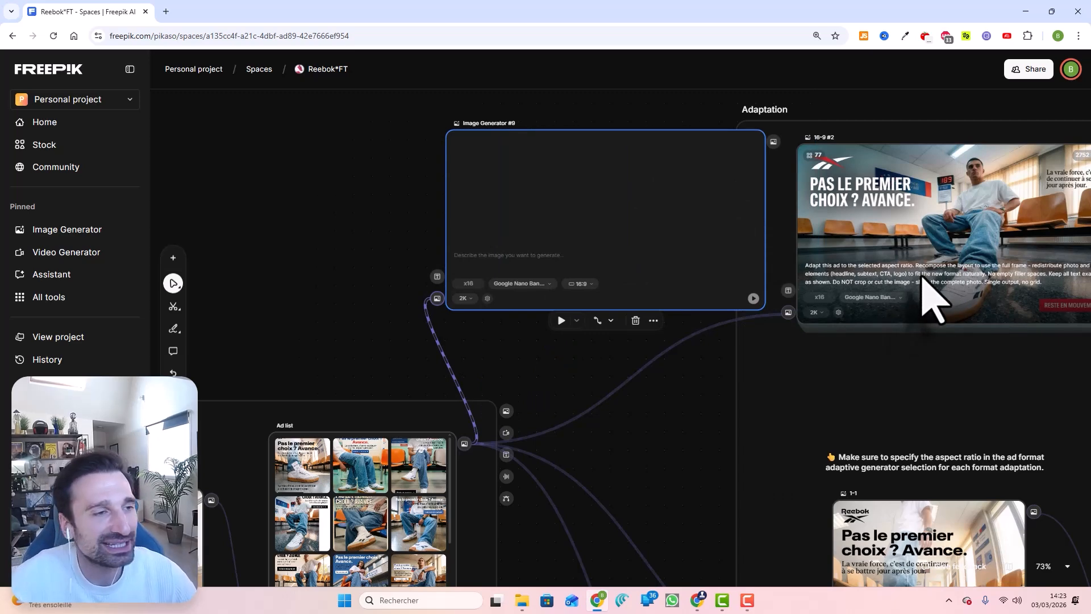
Examine the 1:1 and 9:16 generators below the 16:9 adaptation and their connections to the Ad list
scroll(932, 298, "down", 5)
scroll(932, 298, "down", 3)
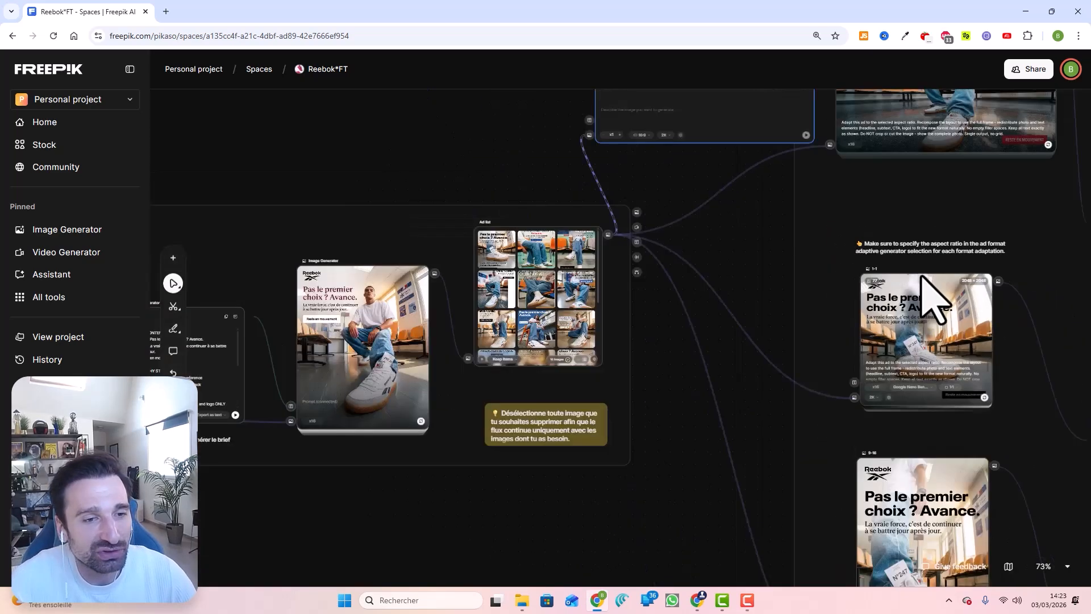